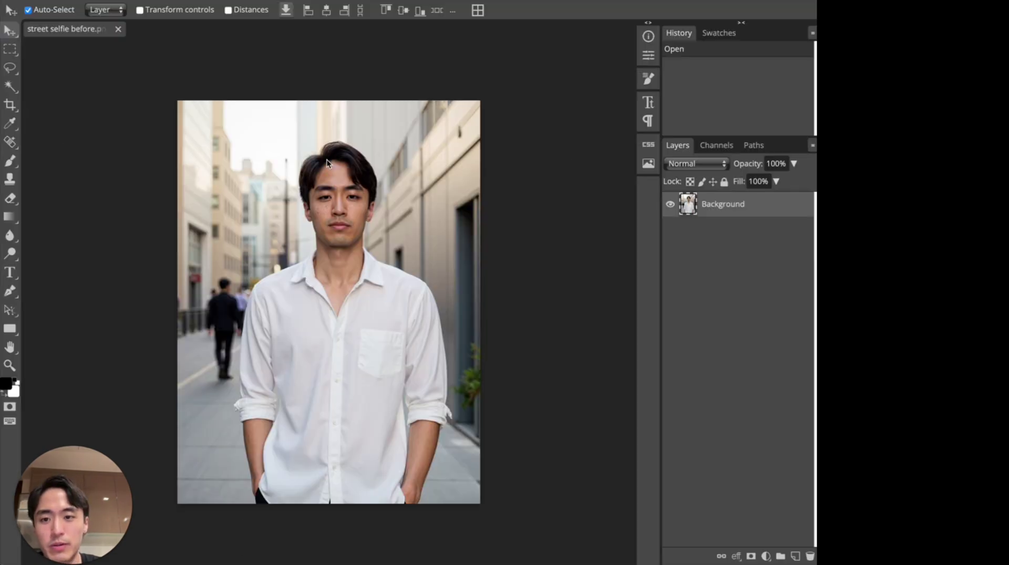
Step: Look over the street portrait, checking the face, shirt and background
scroll(327, 163, "up", 2)
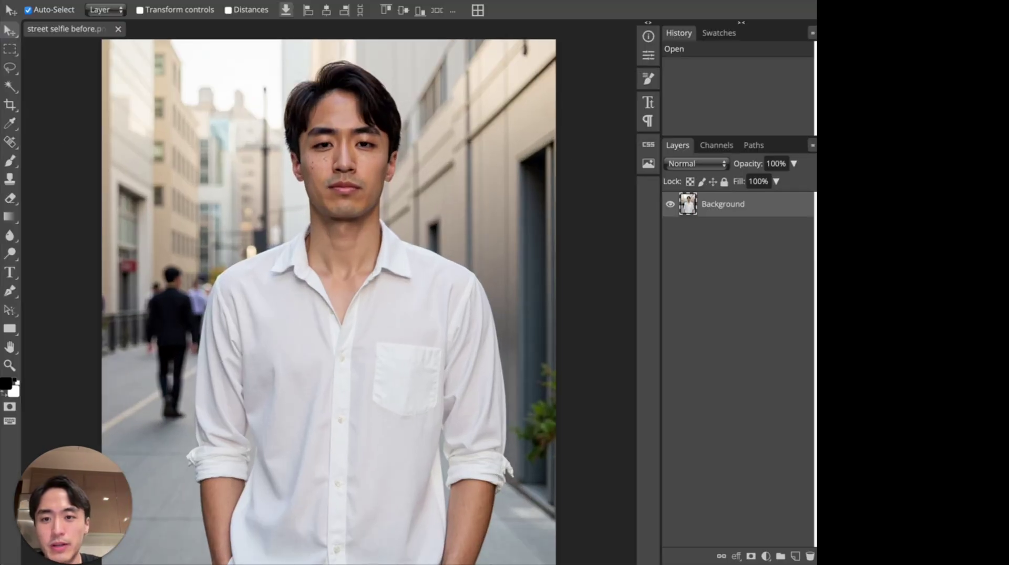
scroll(318, 168, "down", 3)
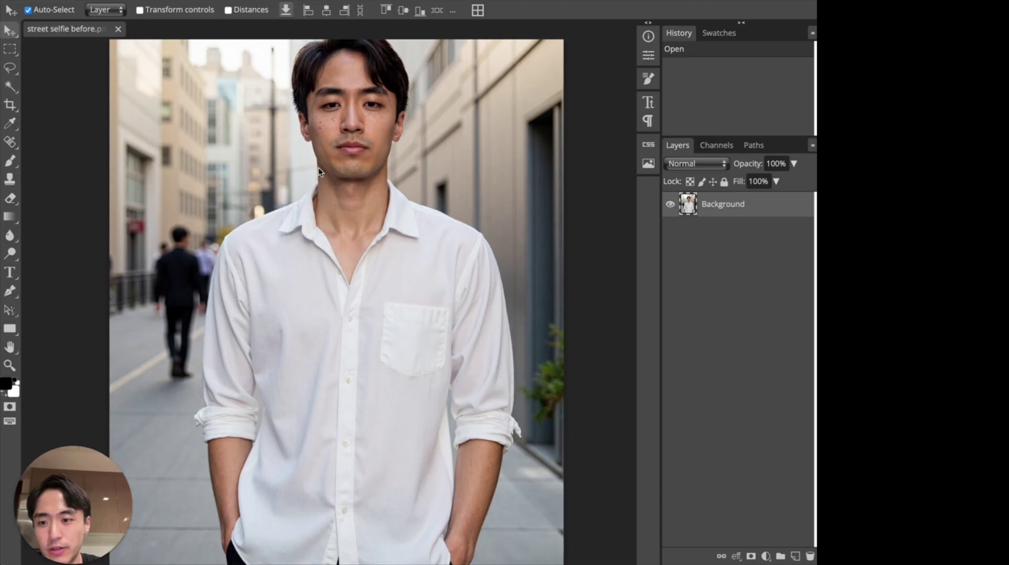
scroll(318, 168, "down", 3)
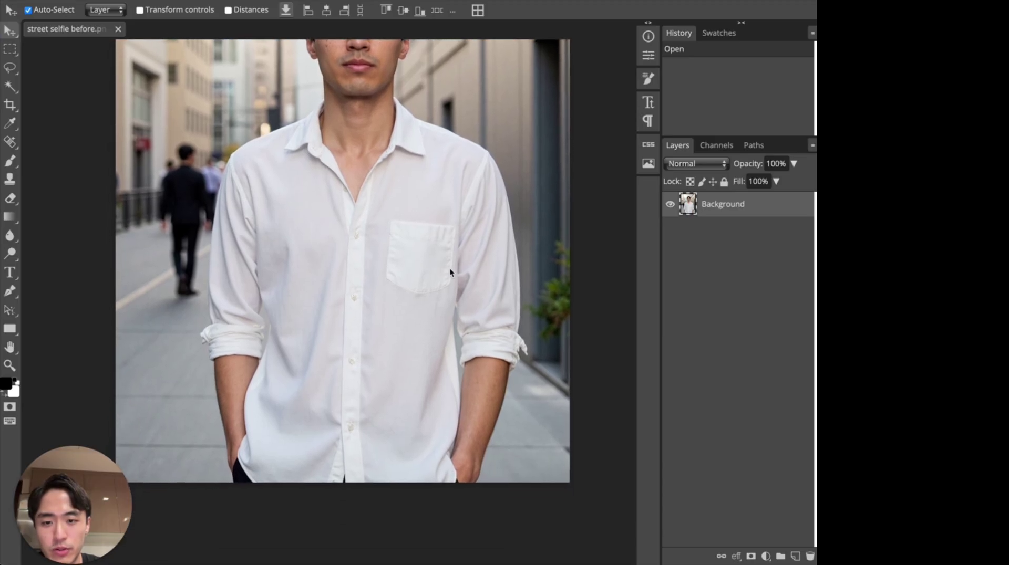
scroll(424, 280, "up", 6)
scroll(425, 276, "up", 2)
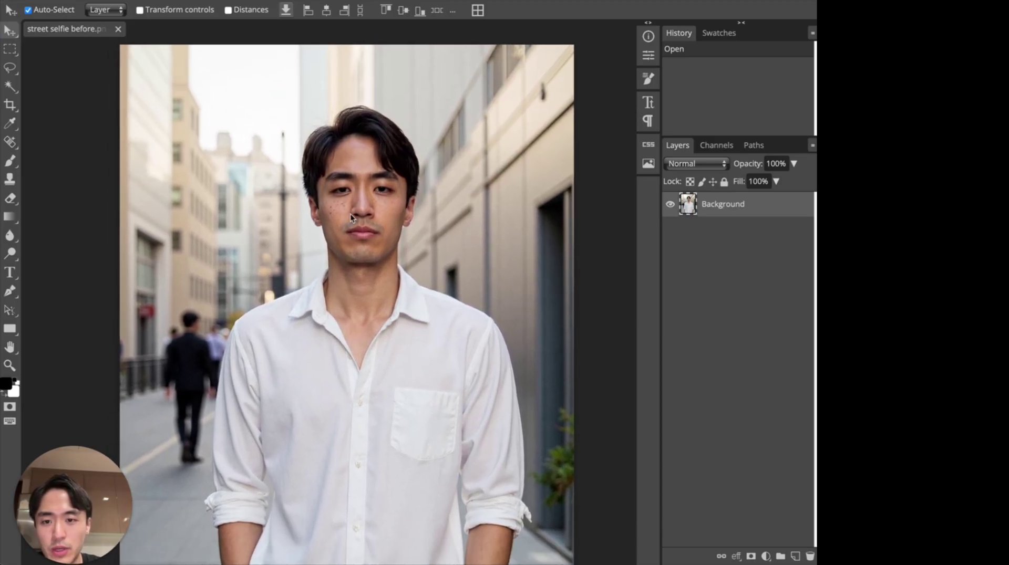
scroll(291, 202, "down", 1)
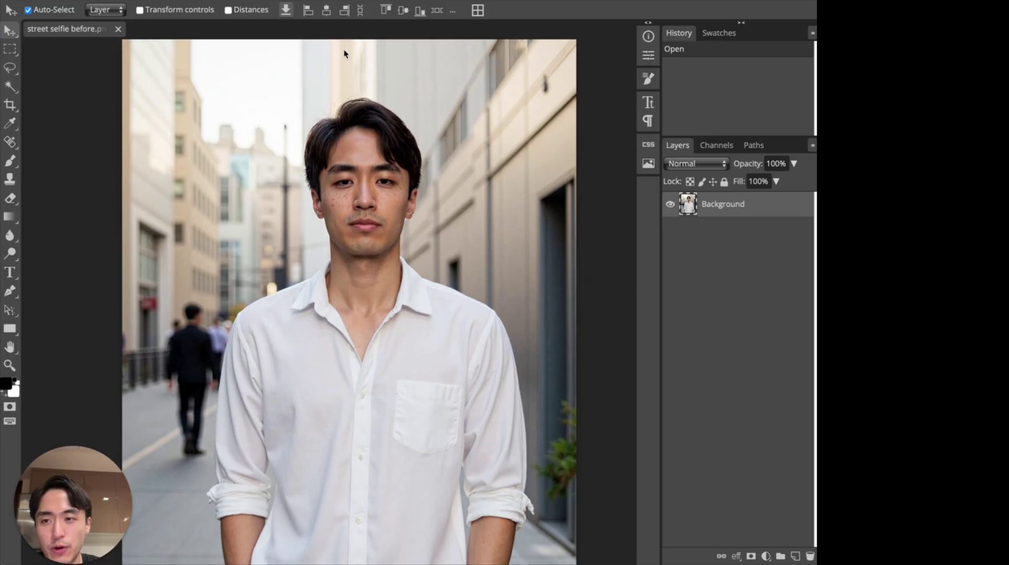
scroll(349, 158, "down", 3)
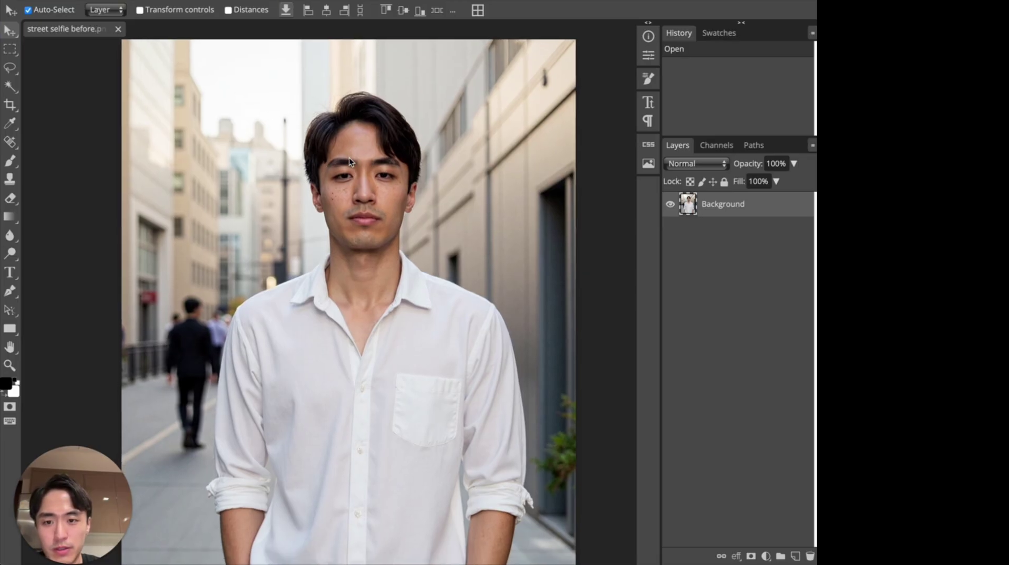
scroll(349, 157, "up", 2)
scroll(349, 158, "up", 1)
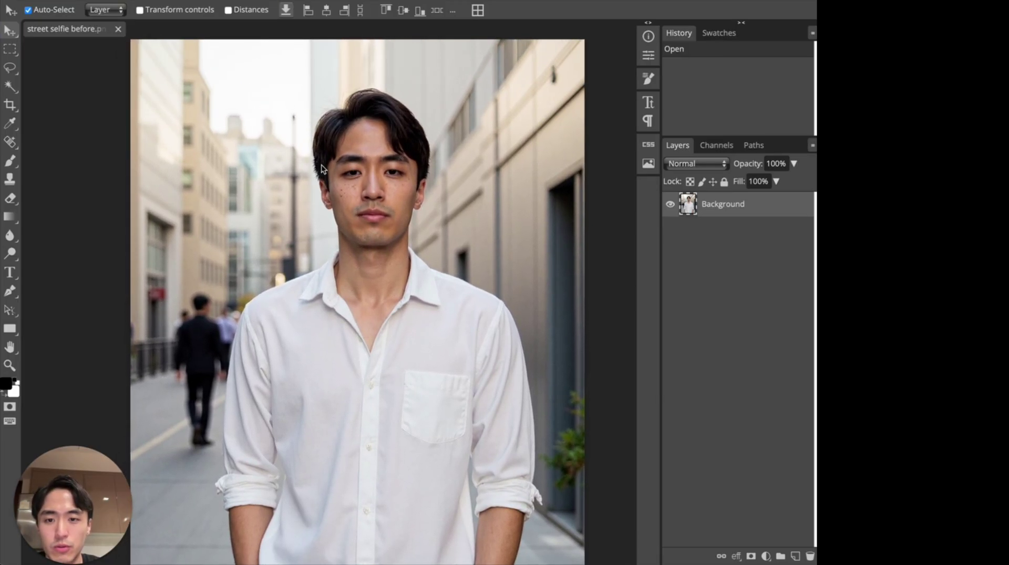
scroll(405, 184, "down", 1)
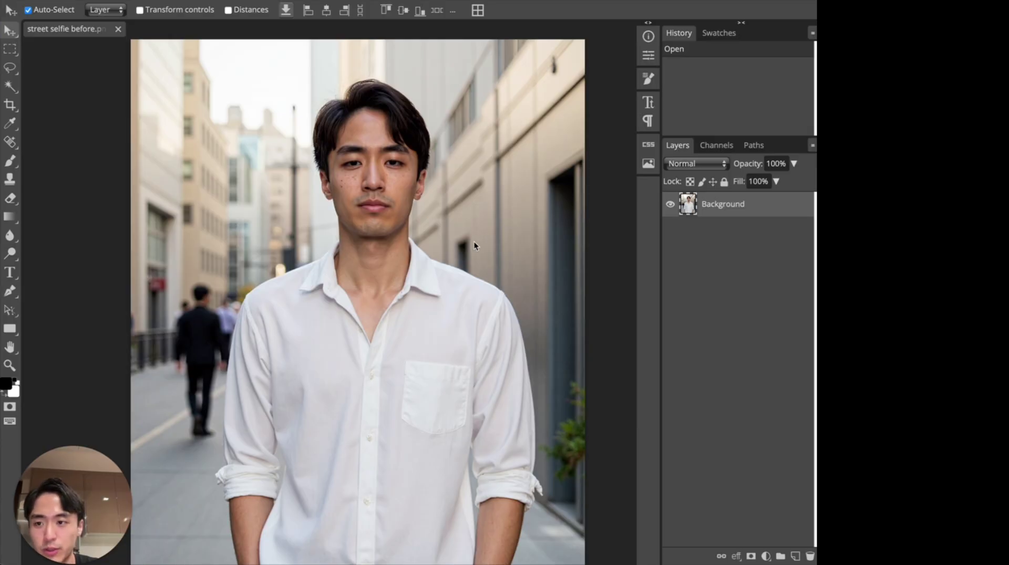
scroll(467, 233, "down", 2)
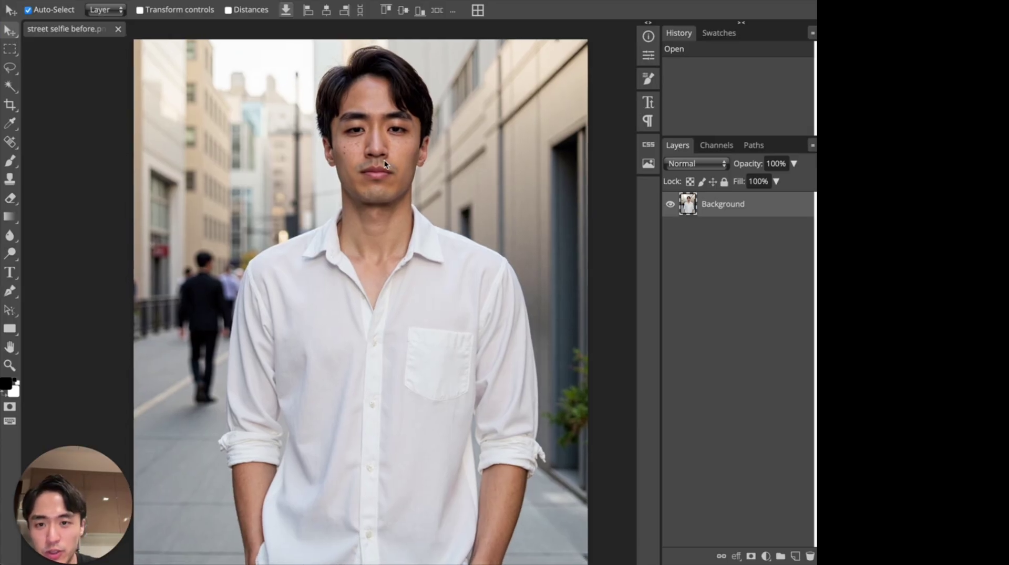
right_click(357, 149)
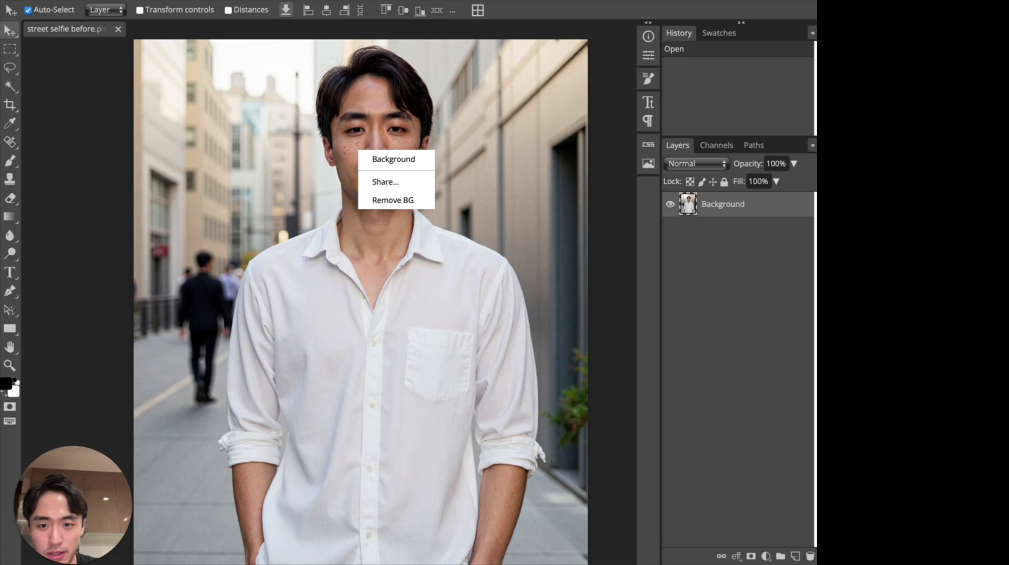
key("Escape")
Step: Examine the skin and facial details, shirt fabric and forearm up close, and return to a wider view of the portrait
scroll(442, 115, "up", 2)
scroll(416, 212, "down", 2)
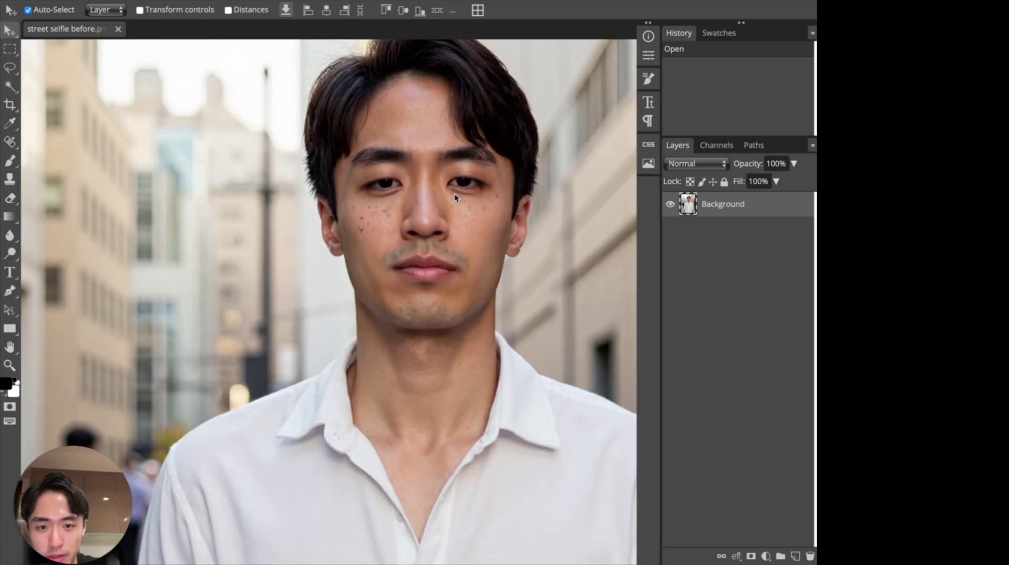
scroll(456, 222, "down", 10)
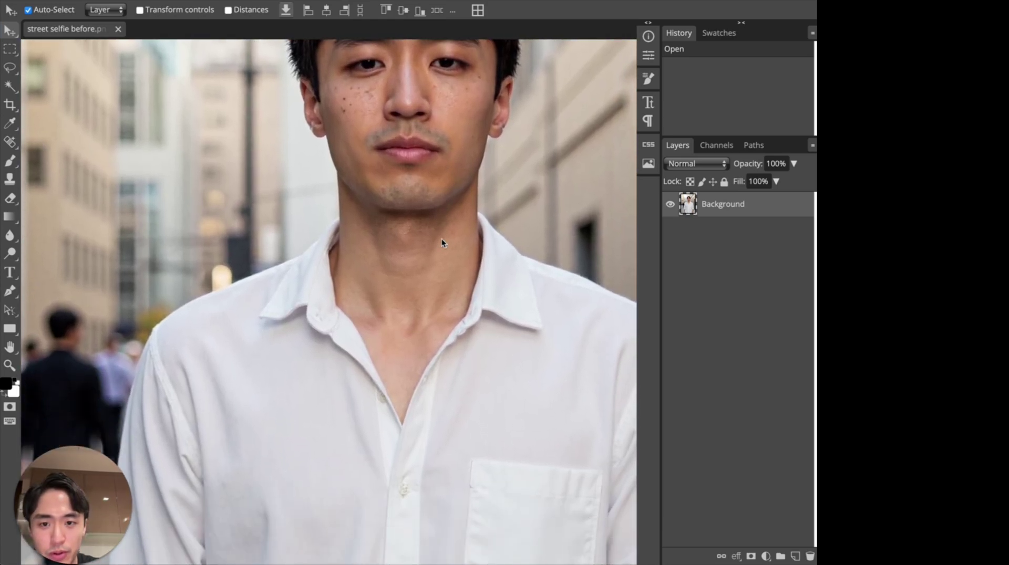
scroll(441, 237, "down", 2)
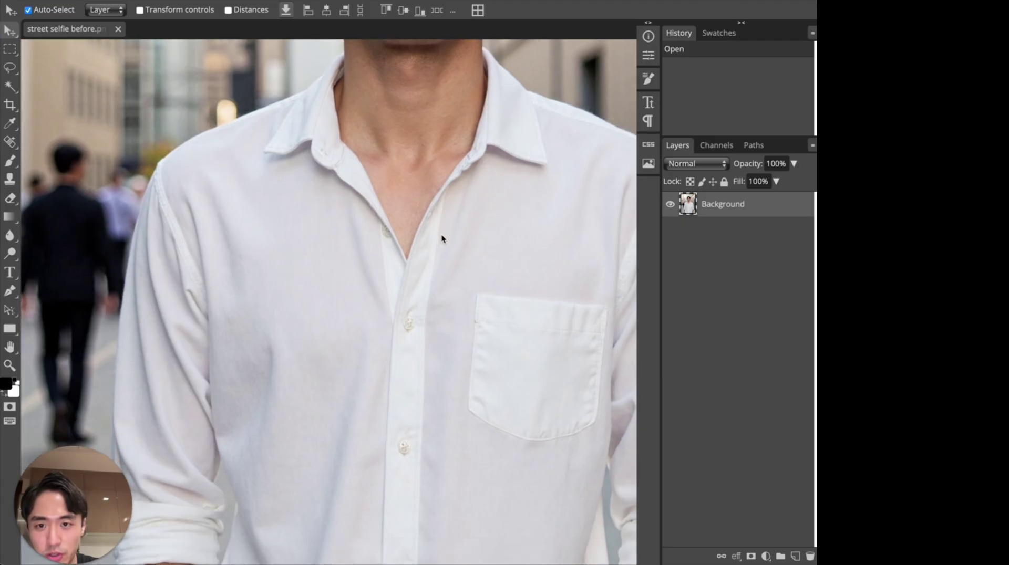
scroll(441, 236, "down", 8)
scroll(294, 357, "down", 1)
scroll(523, 392, "right", 8)
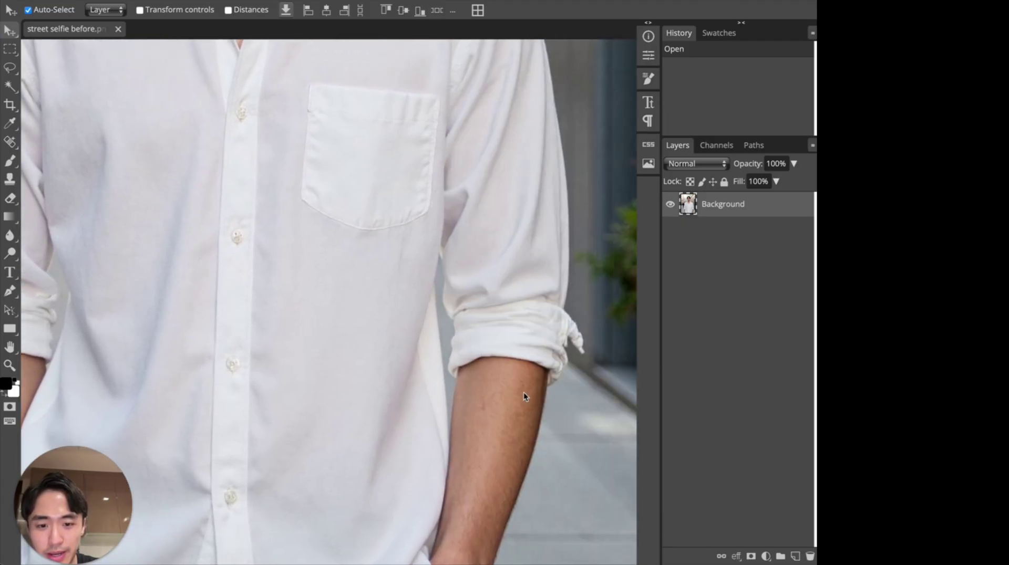
scroll(464, 263, "up", 11)
scroll(455, 265, "left", 7)
scroll(455, 265, "up", 6)
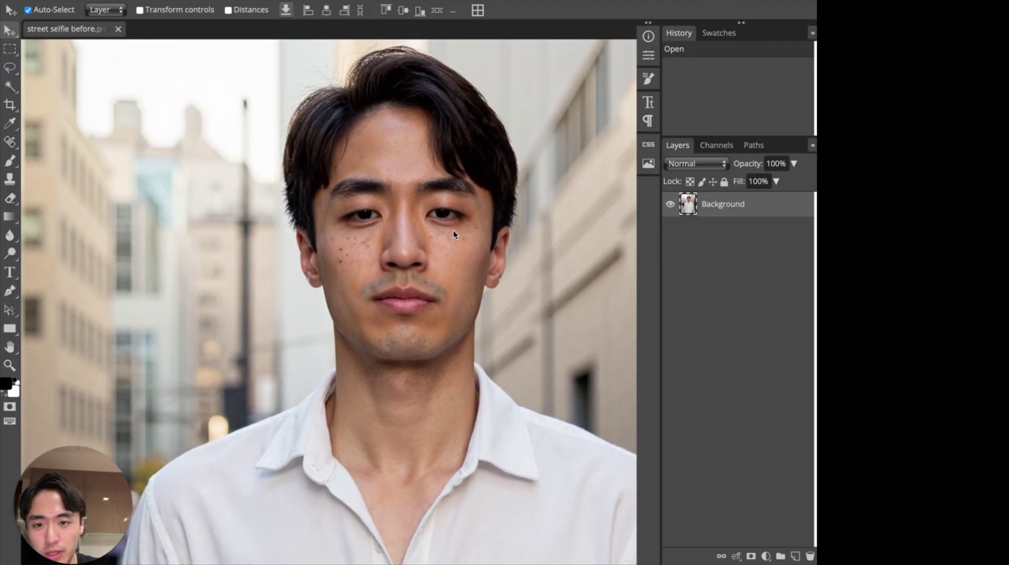
key("ctrl+0")
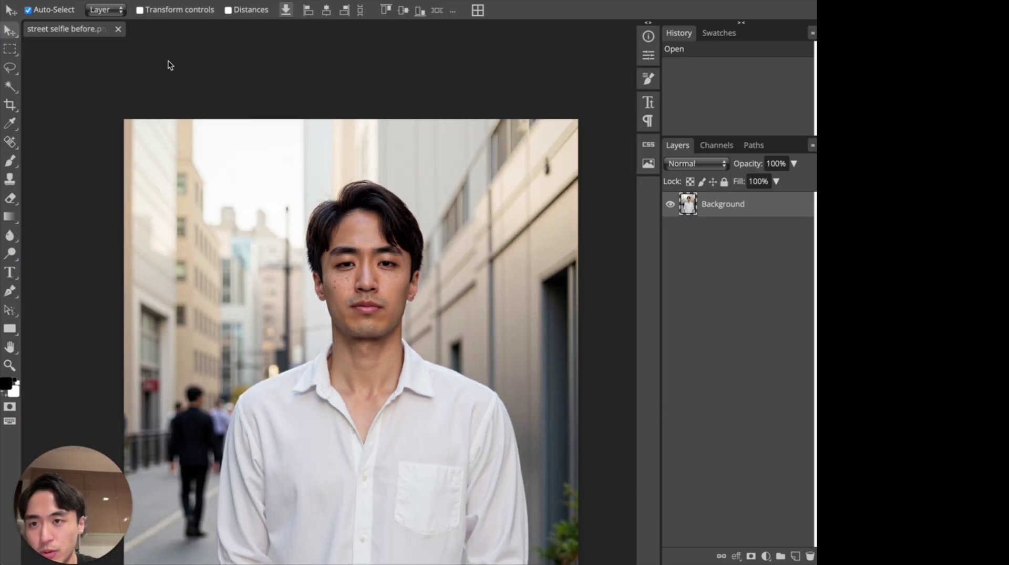
Step: Try to open the Smart Sharpen filter with no layer selected
left_click(200, 40)
scroll(200, 41, "up", 1)
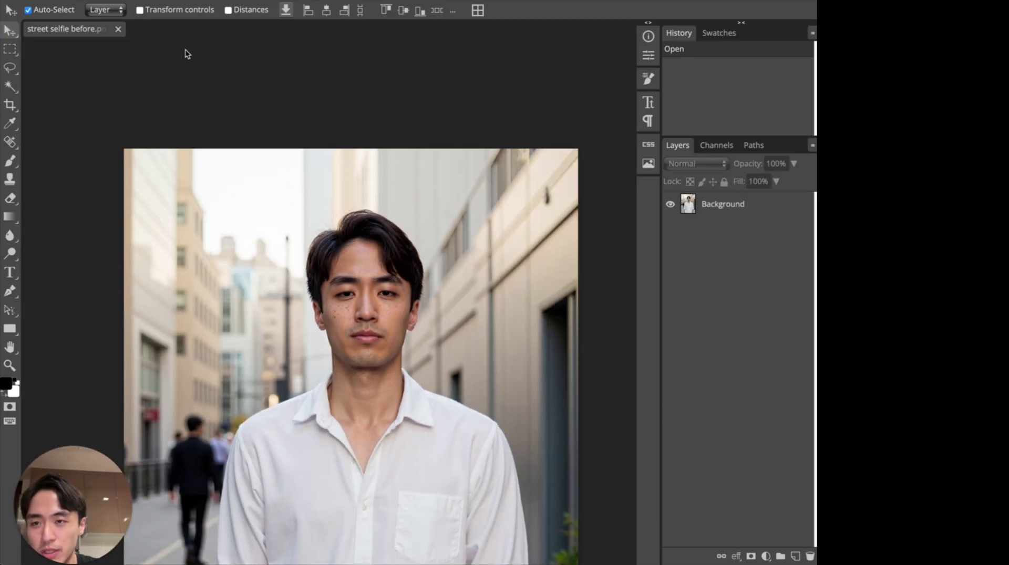
left_click(150, 2)
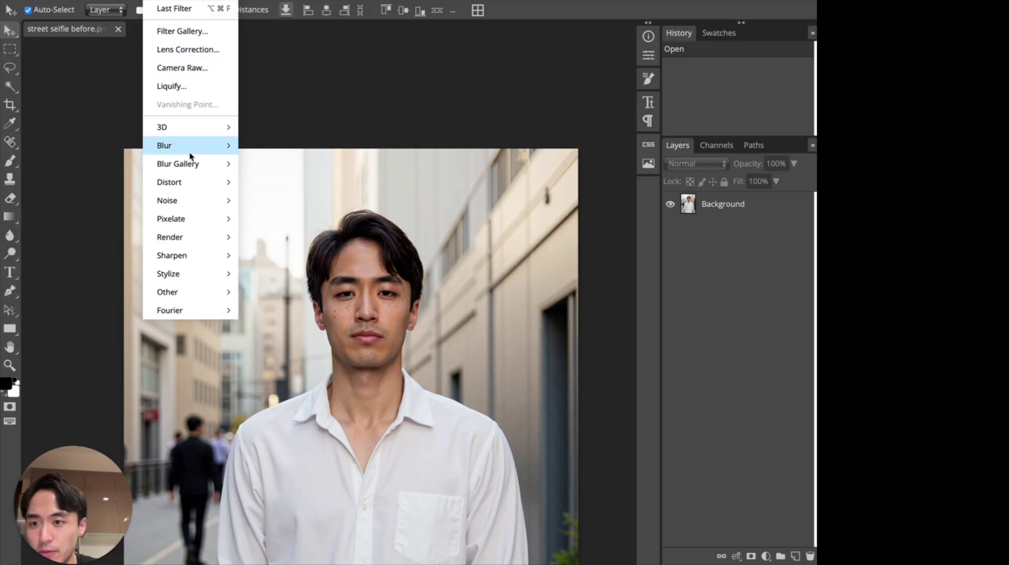
mouse_move(206, 257)
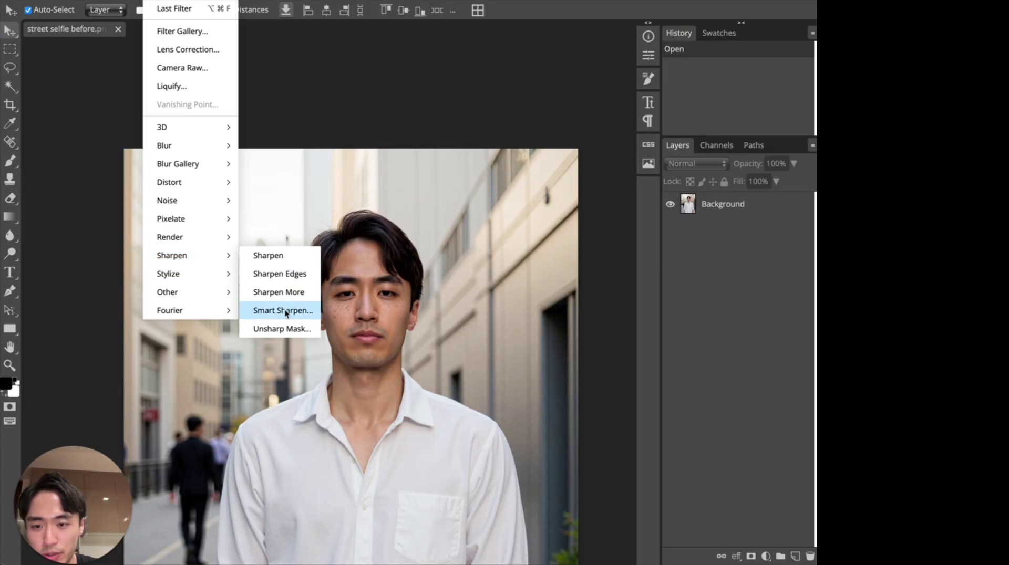
left_click(286, 311)
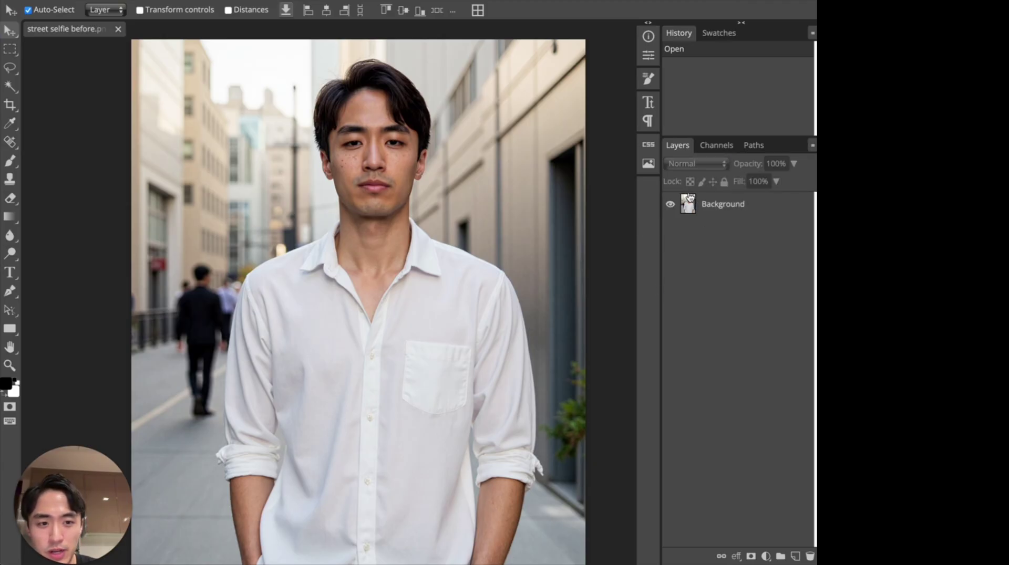
Step: Open the Smart Sharpen filter on the Background layer, move its dialog clear of the face and compare the preview with the original
left_click(725, 205)
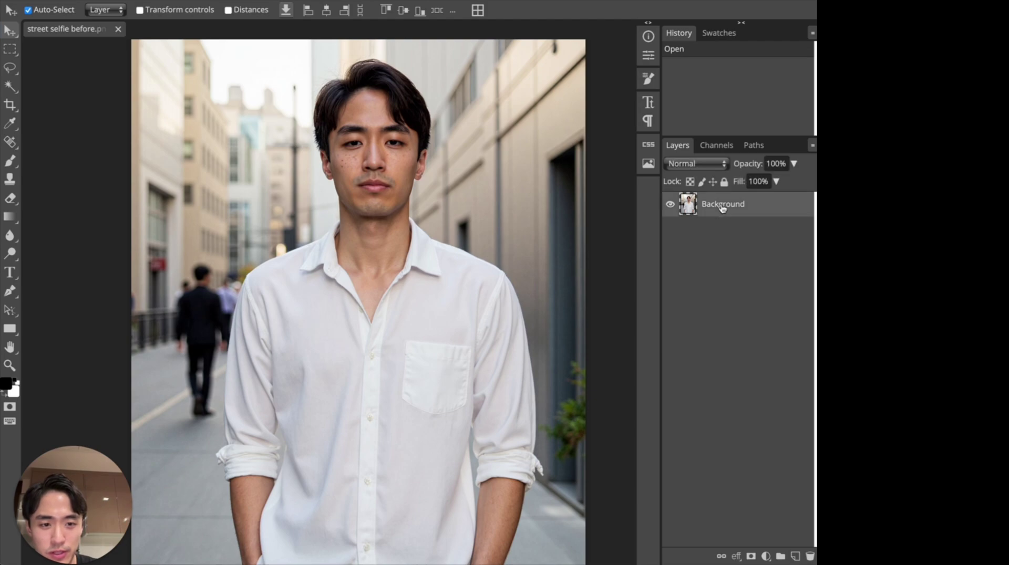
left_click(150, 1)
mouse_move(186, 259)
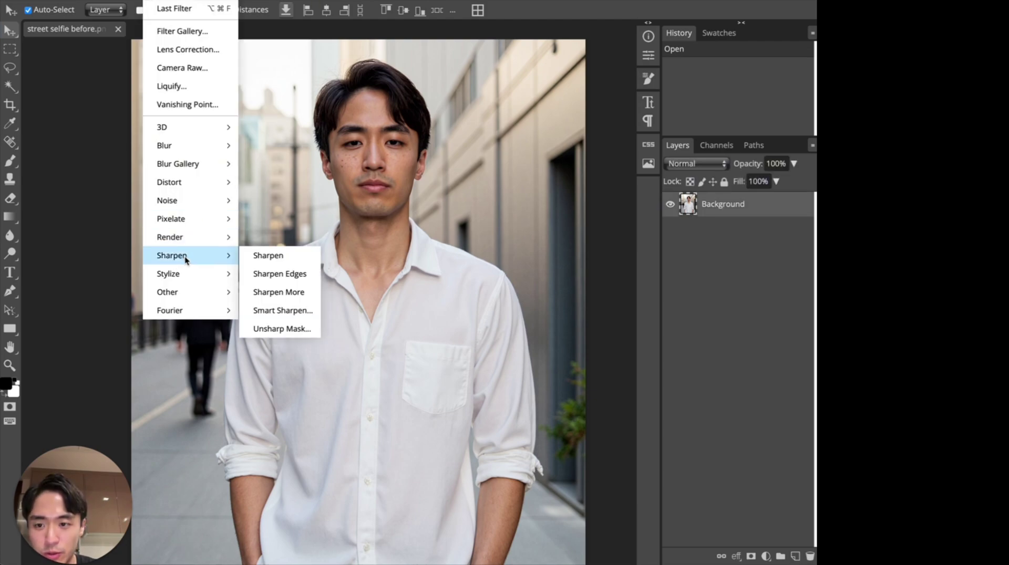
left_click(279, 311)
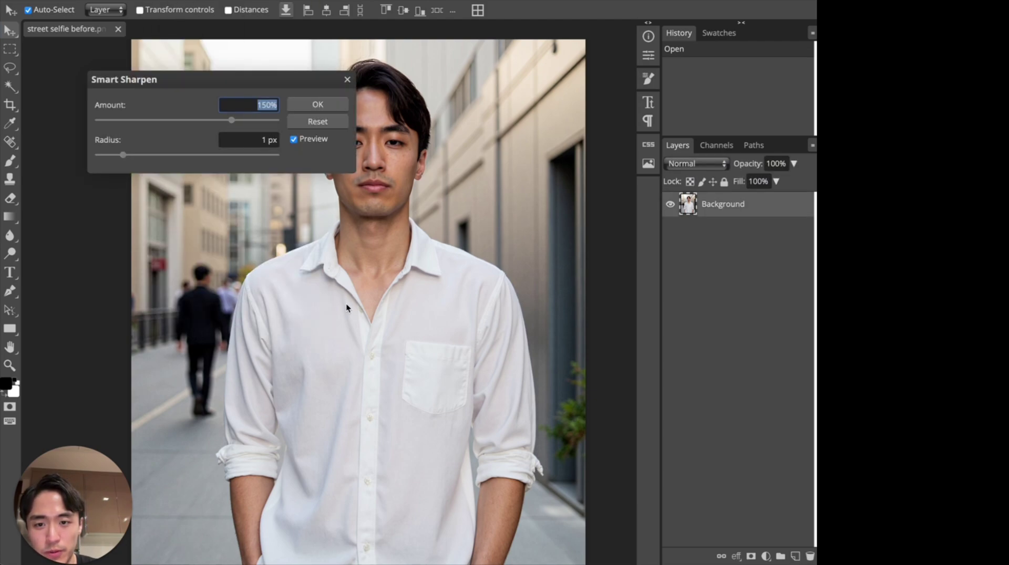
left_click_drag(260, 75, 736, 62)
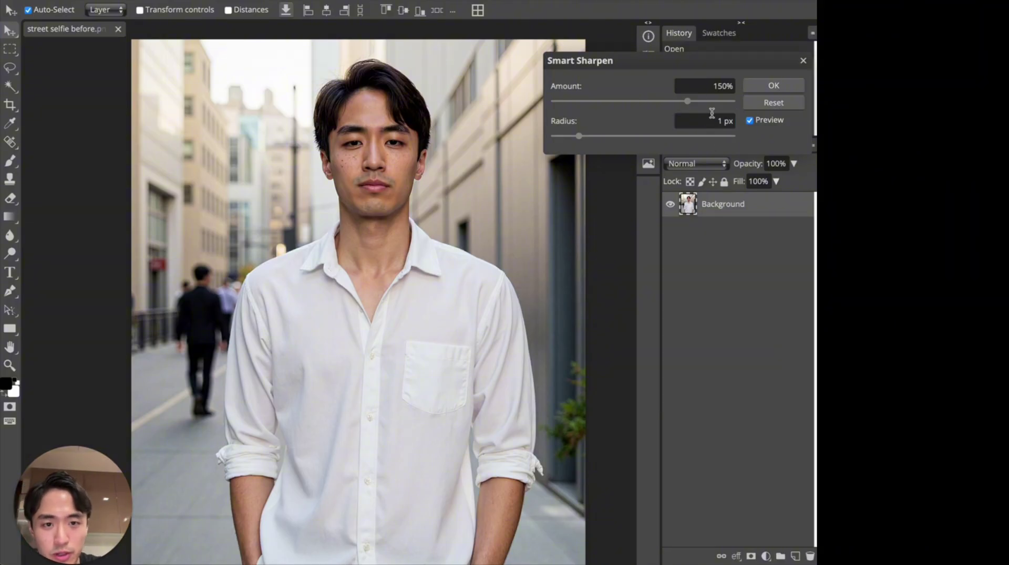
left_click_drag(706, 85, 735, 86)
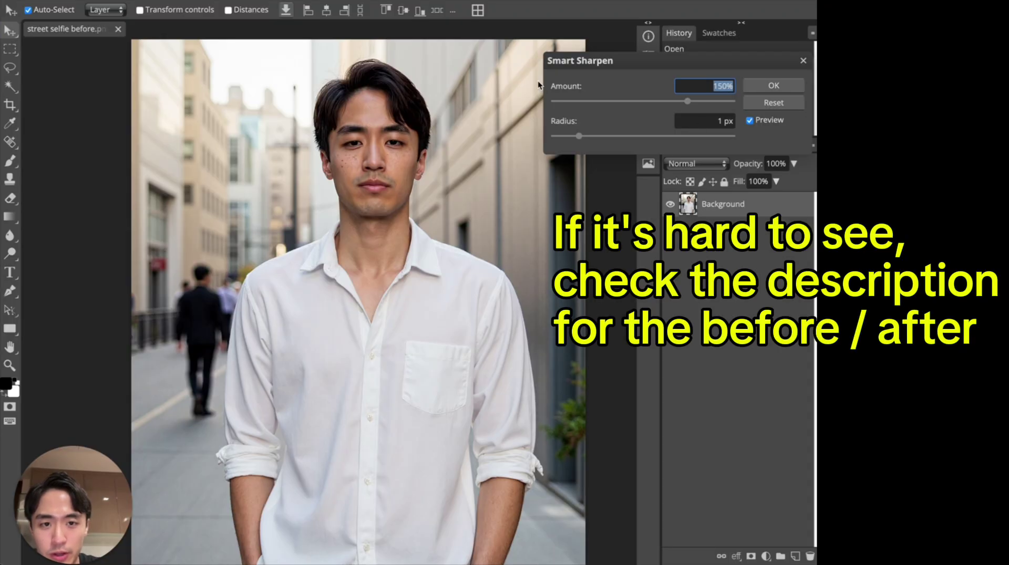
left_click_drag(578, 60, 516, 71)
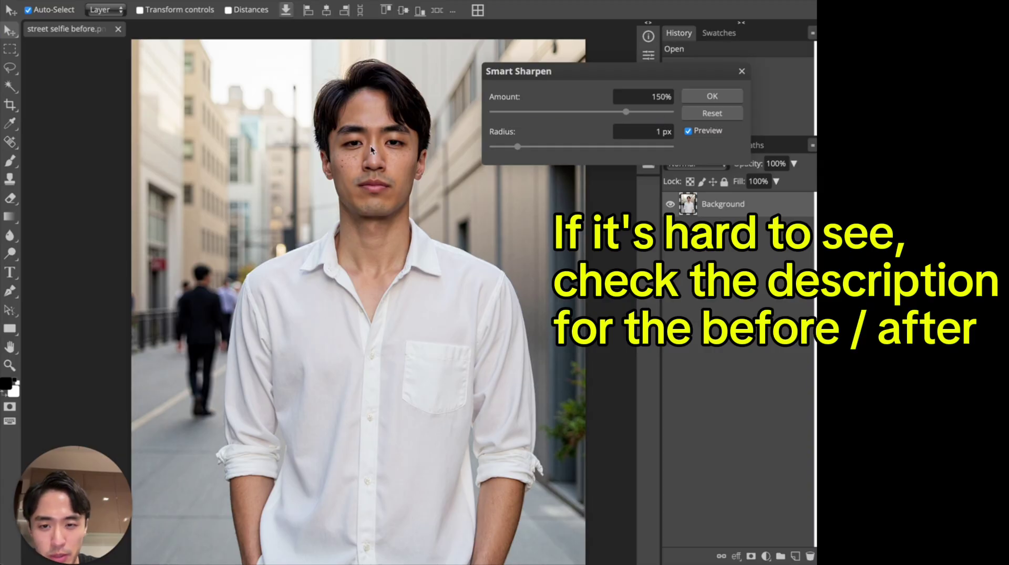
left_click(688, 131)
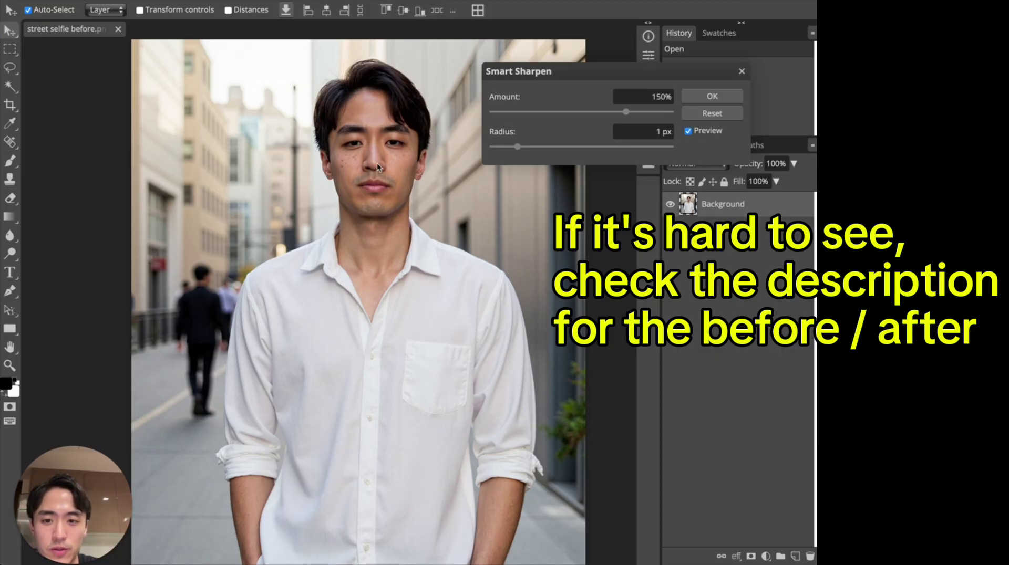
Step: Set the Smart Sharpen amount to 125% and compare the photo with the preview off and on
left_click(627, 101)
double_click(662, 97)
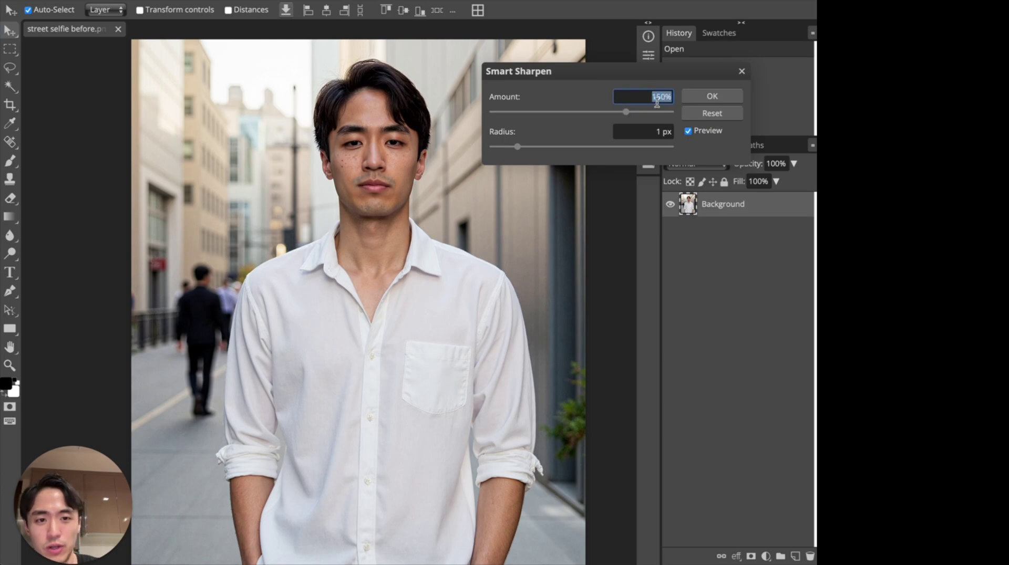
type("125")
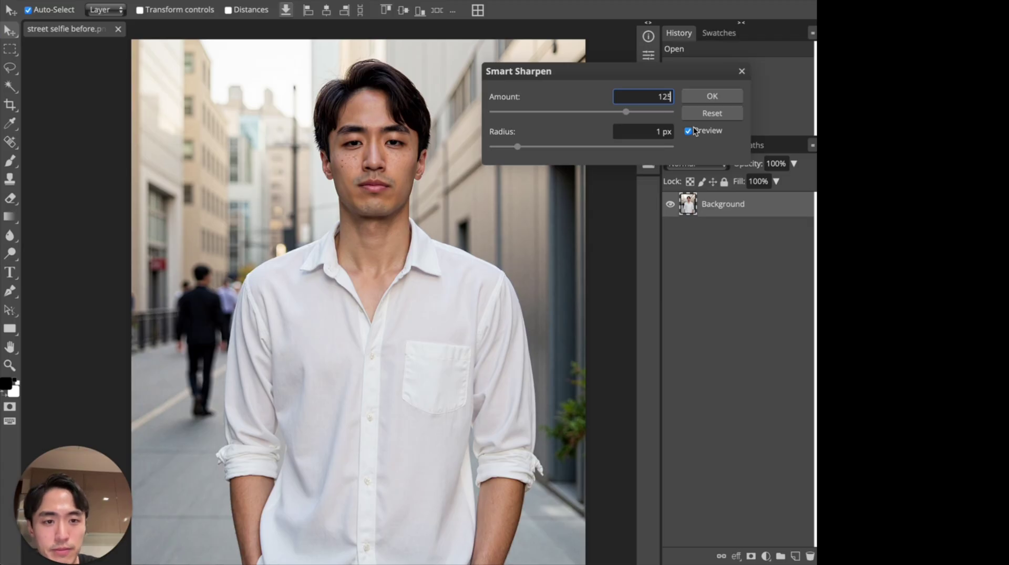
left_click(691, 130)
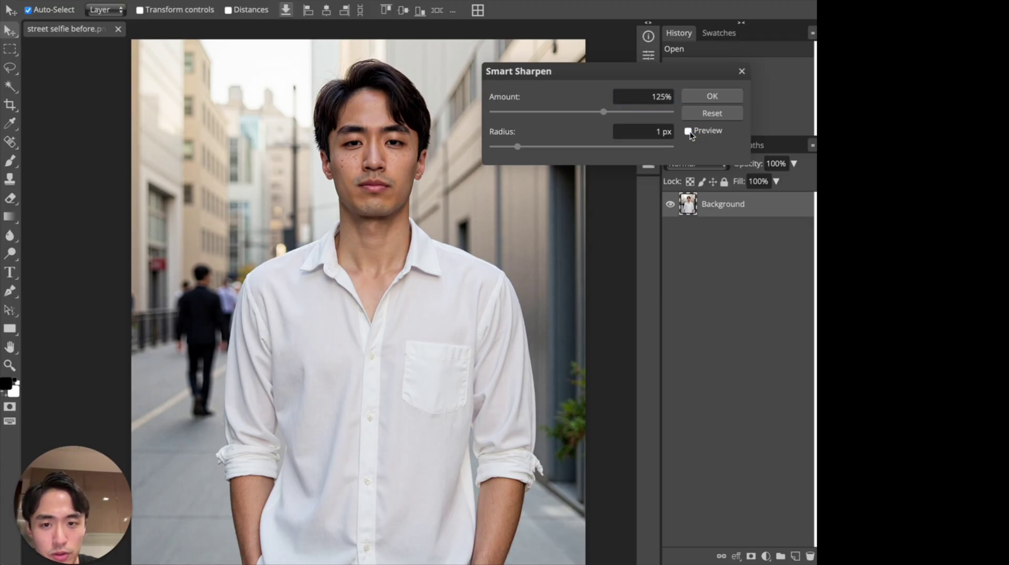
left_click(689, 132)
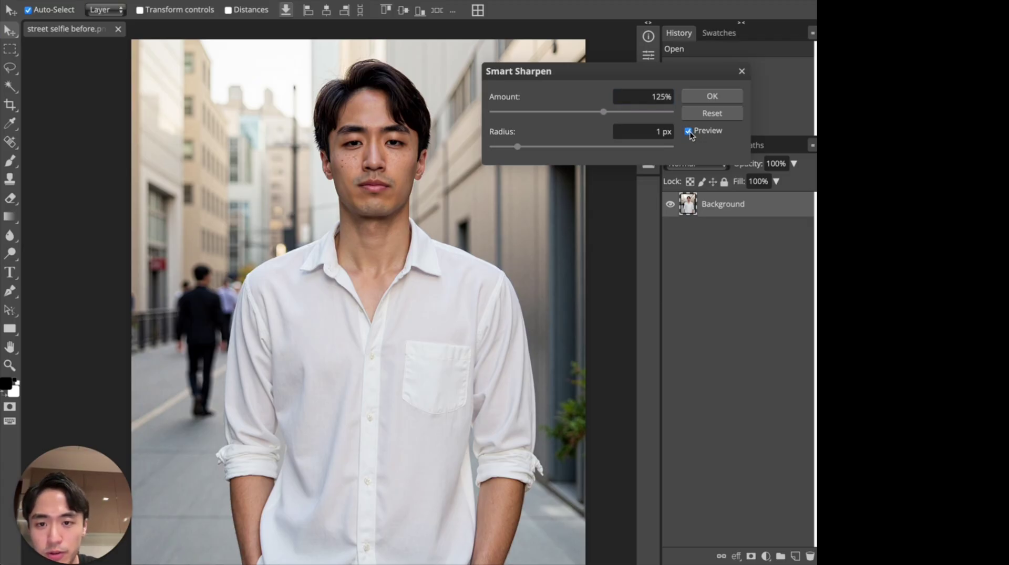
left_click(690, 132)
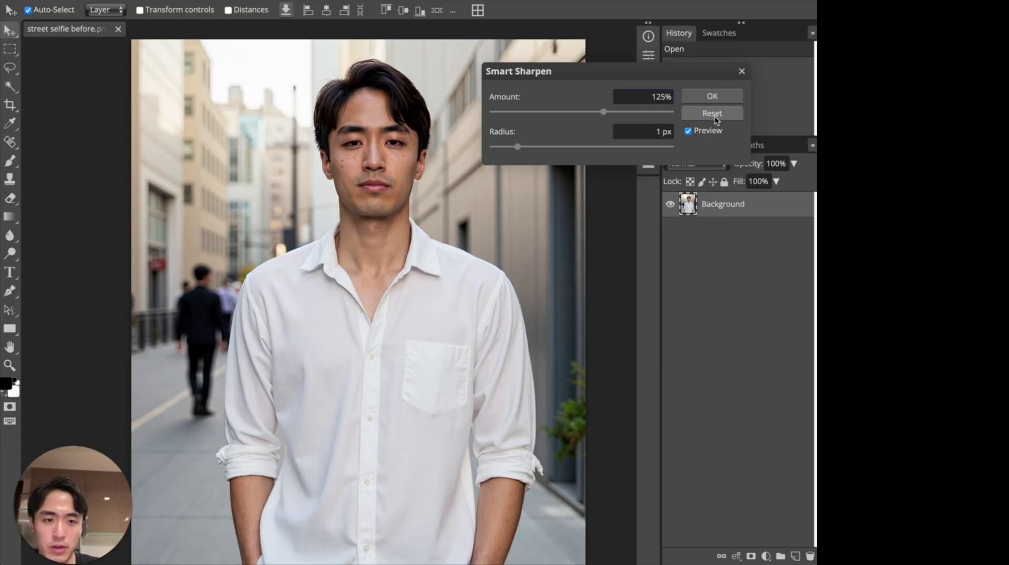
Step: Set the Smart Sharpen amount to 100%, compare the preview and apply the filter to the Background layer
left_click(661, 96)
double_click(660, 96)
type("100")
key("Tab")
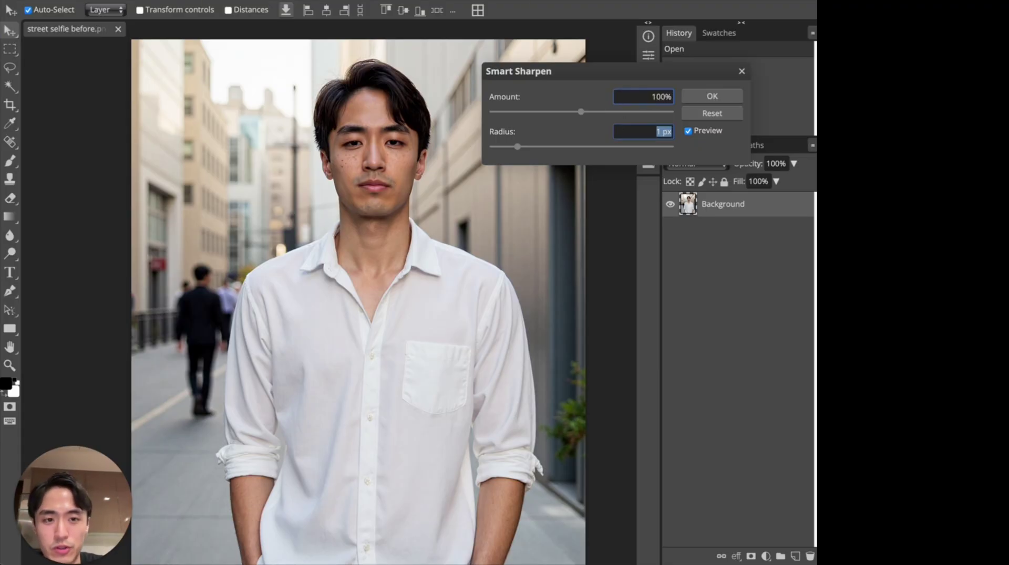
left_click(689, 131)
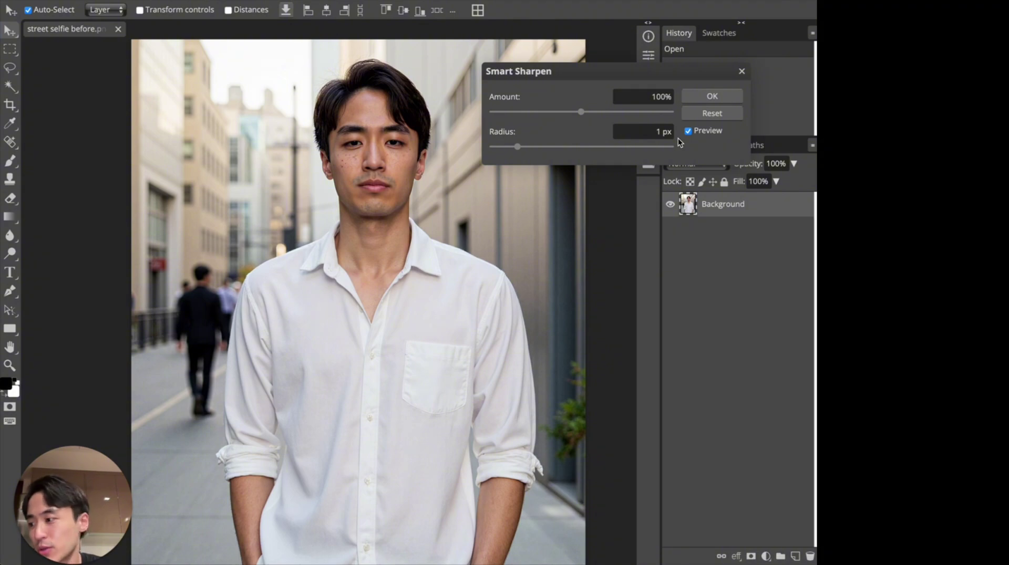
left_click(716, 100)
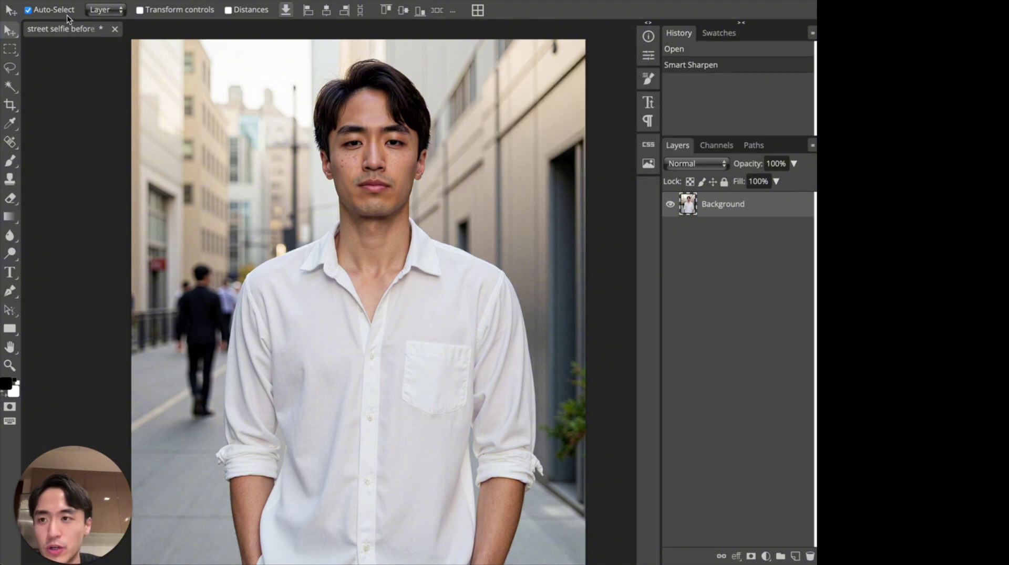
Step: Open the PNG export settings for the sharpened photo and close them without saving
left_click(25, 1)
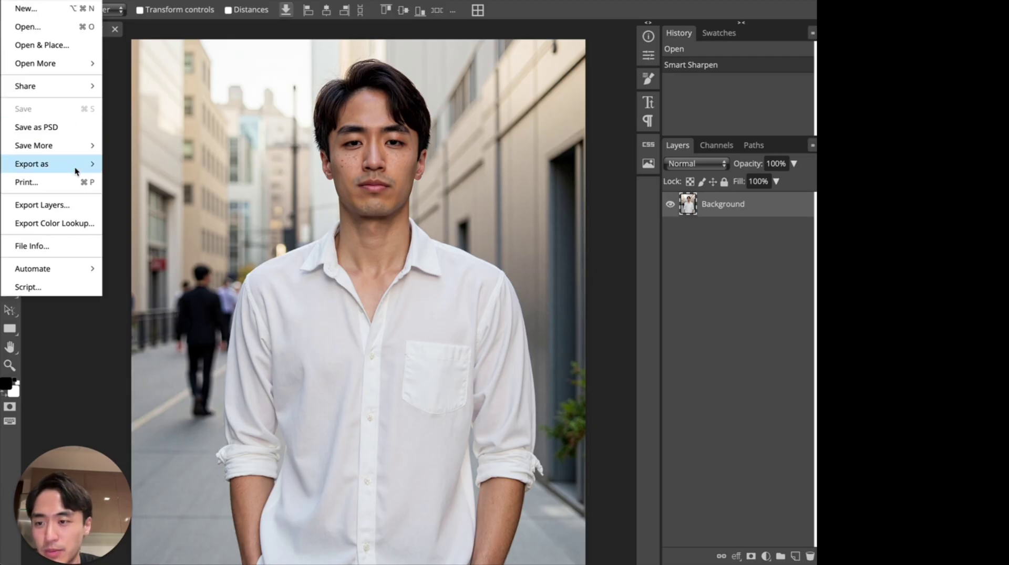
mouse_move(74, 167)
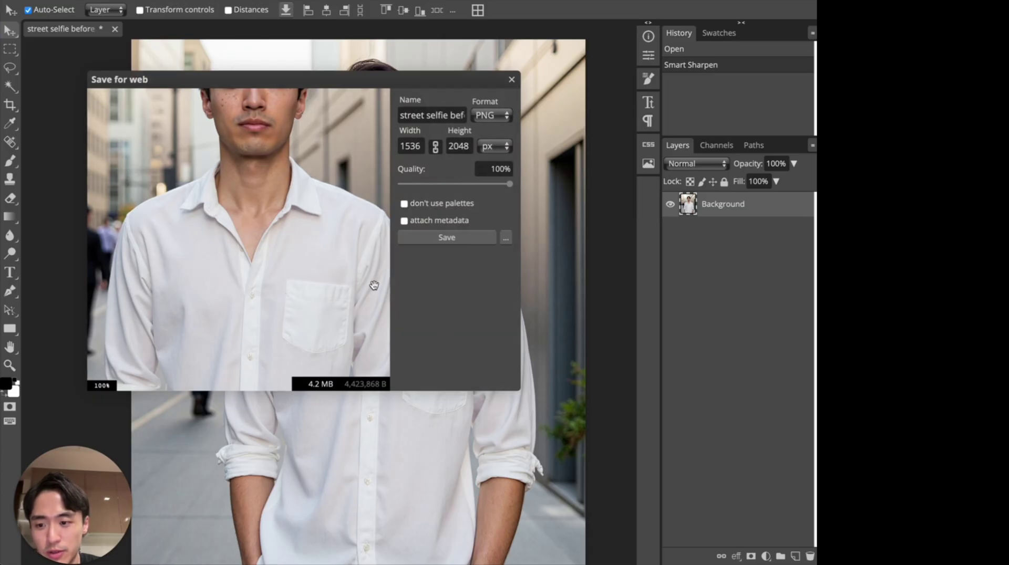
left_click(511, 81)
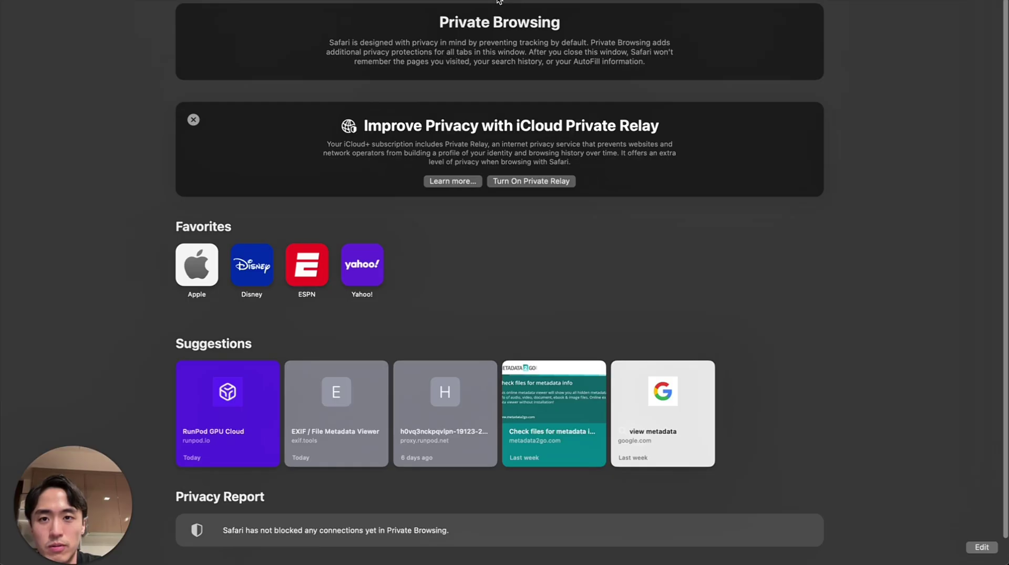
Step: Switch to a private Safari window, open the Pykaso website and start creating to reach its Skin Upscaler
type("pykas")
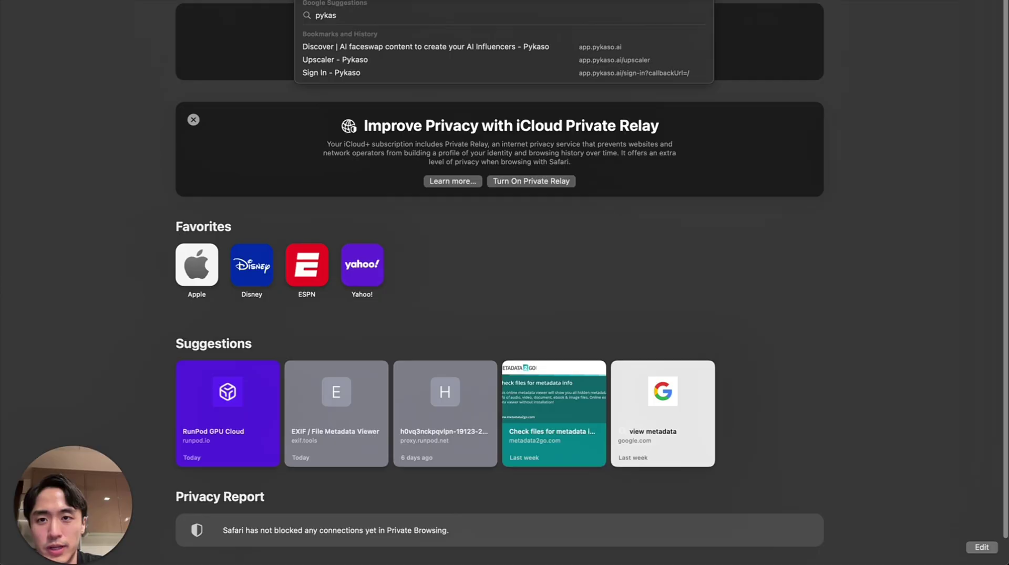
key("Return")
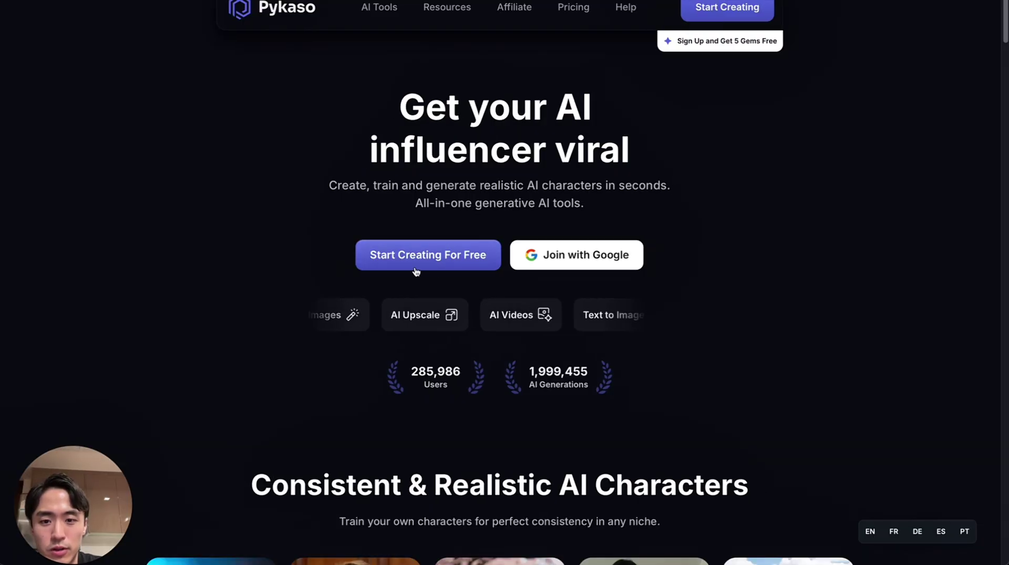
left_click(416, 271)
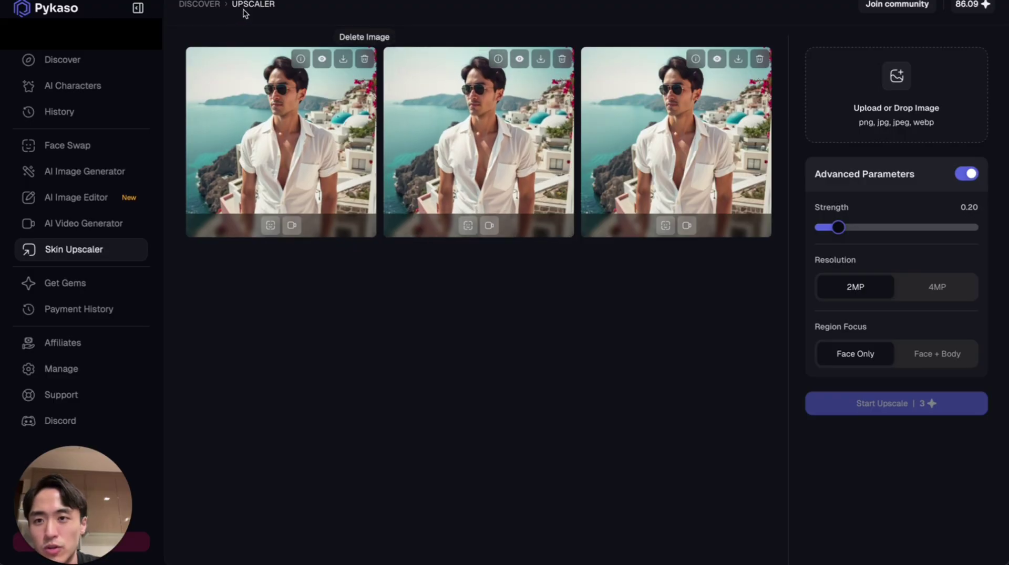
Step: Switch the upscale resolution to 4MP to check its gem cost and set it back to 2MP
left_click(972, 5)
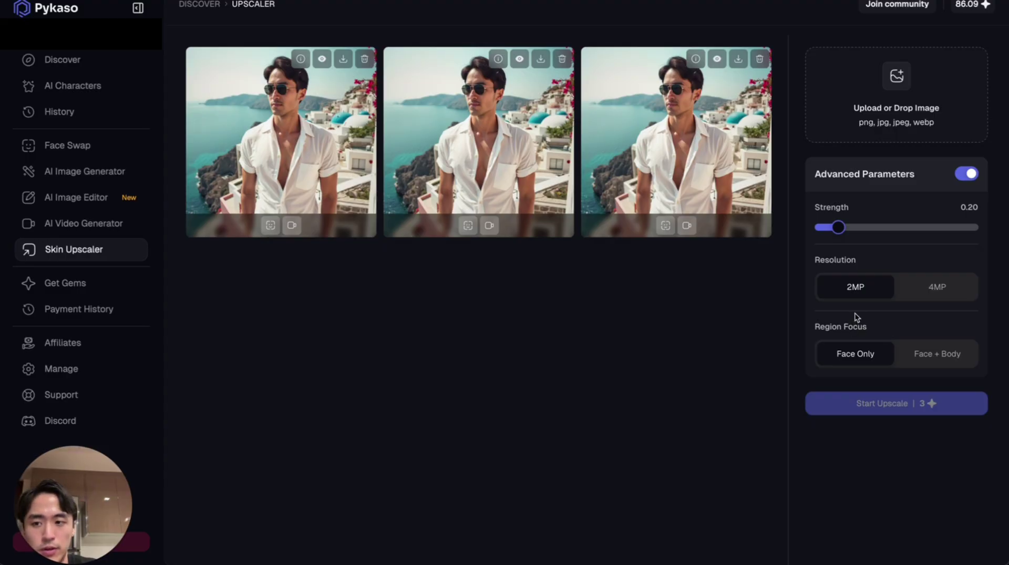
left_click(934, 289)
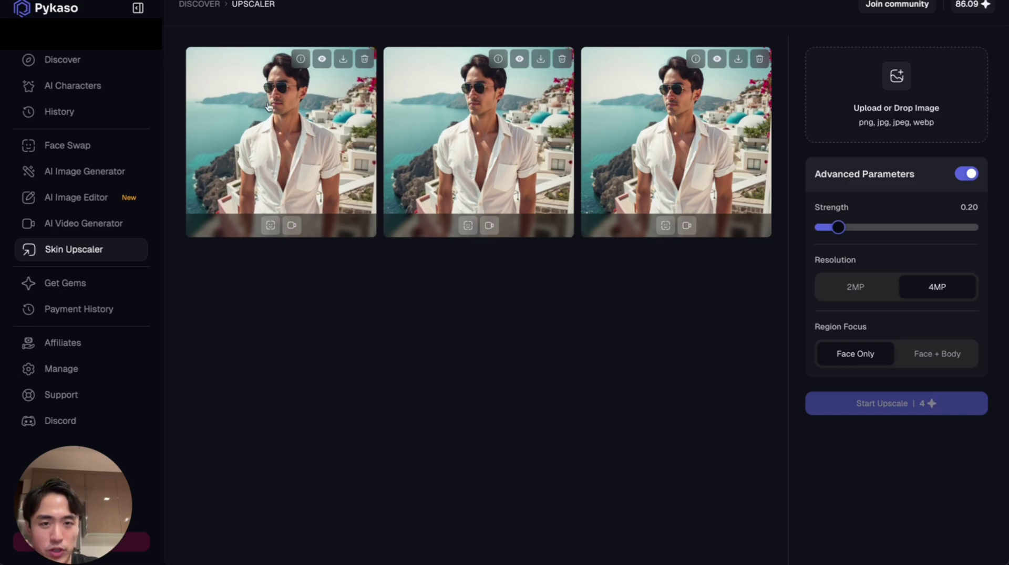
left_click(855, 287)
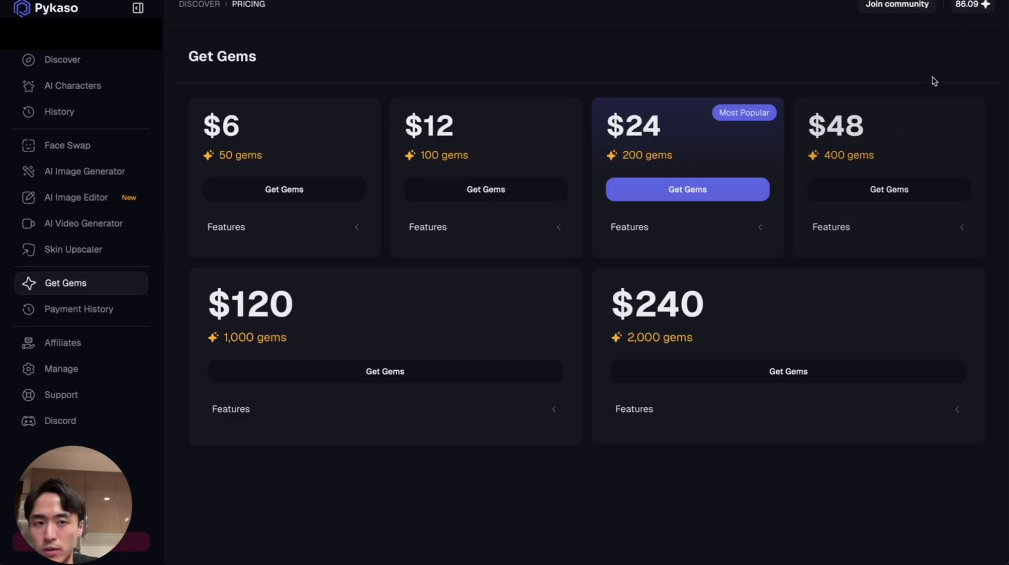
Step: Highlight the 50 gems of the $6 pack, calculate 50÷3 in Calculator and close Calculator
left_click_drag(218, 156, 293, 158)
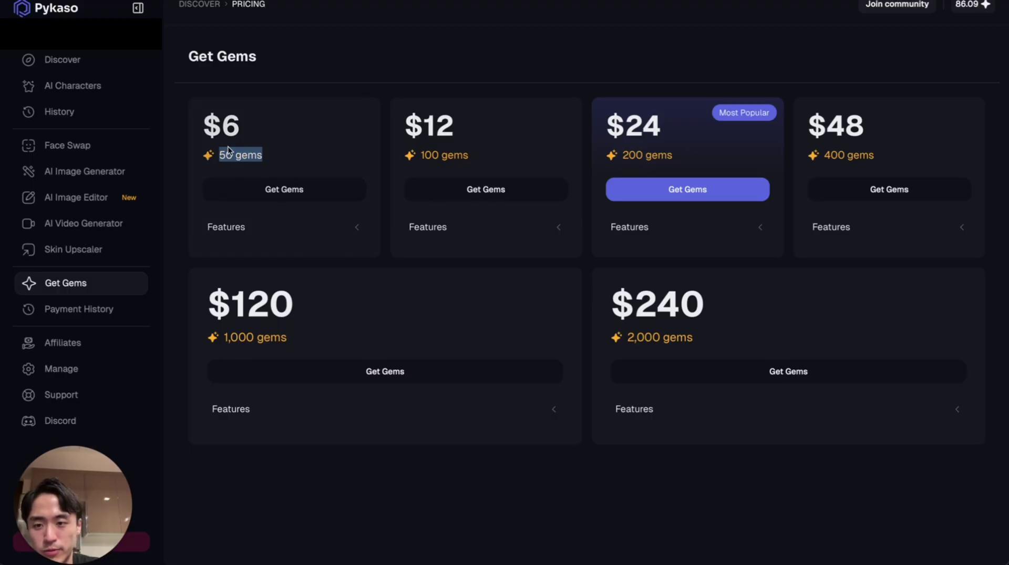
key("super+space")
type("calc")
key("Return")
type("50")
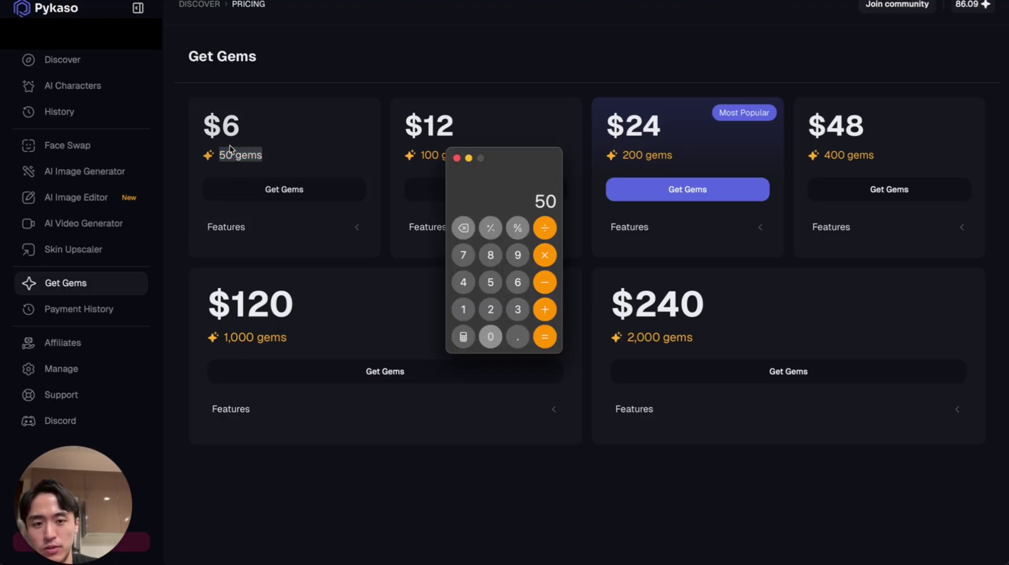
type("/3")
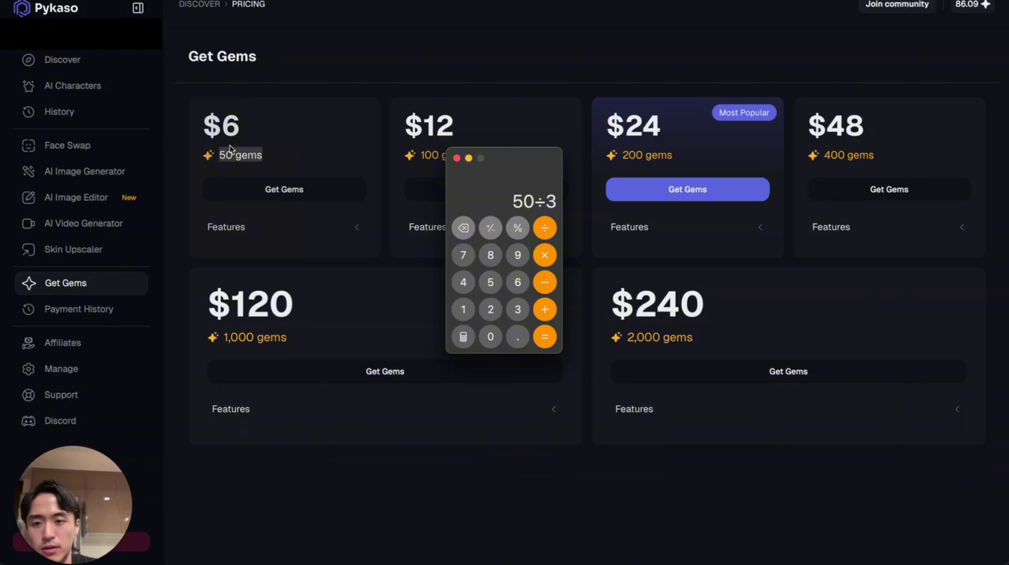
key("Return")
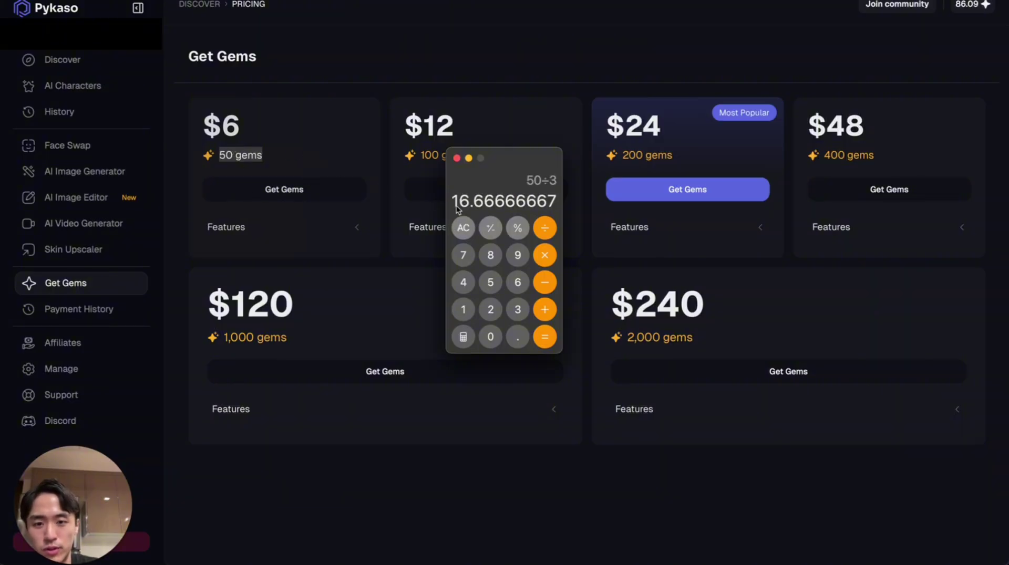
key("super+q")
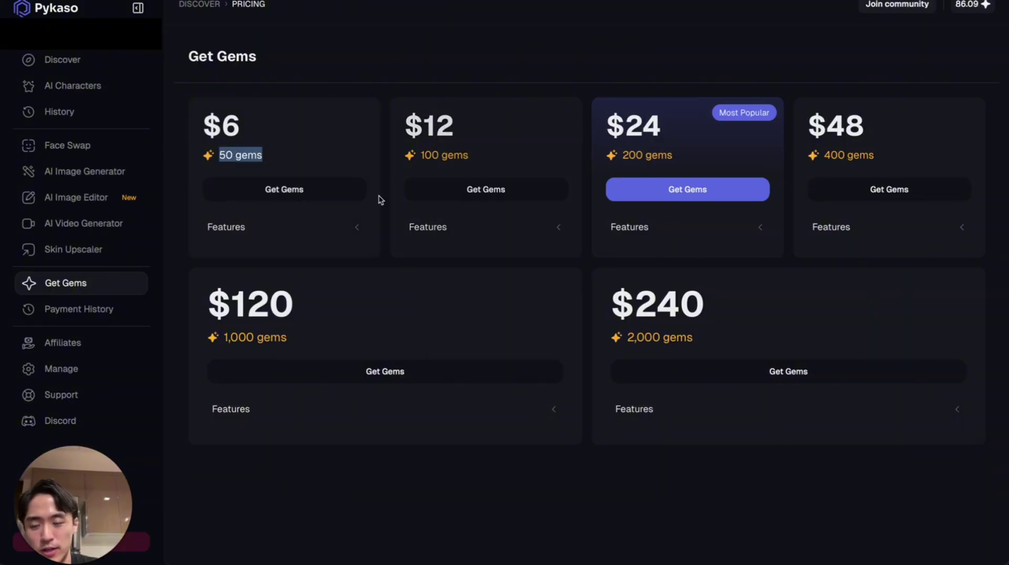
Step: Compare the $6 gem pack price with the upscale cost on the Skin Upscaler page and return to the upscaler
left_click(286, 135)
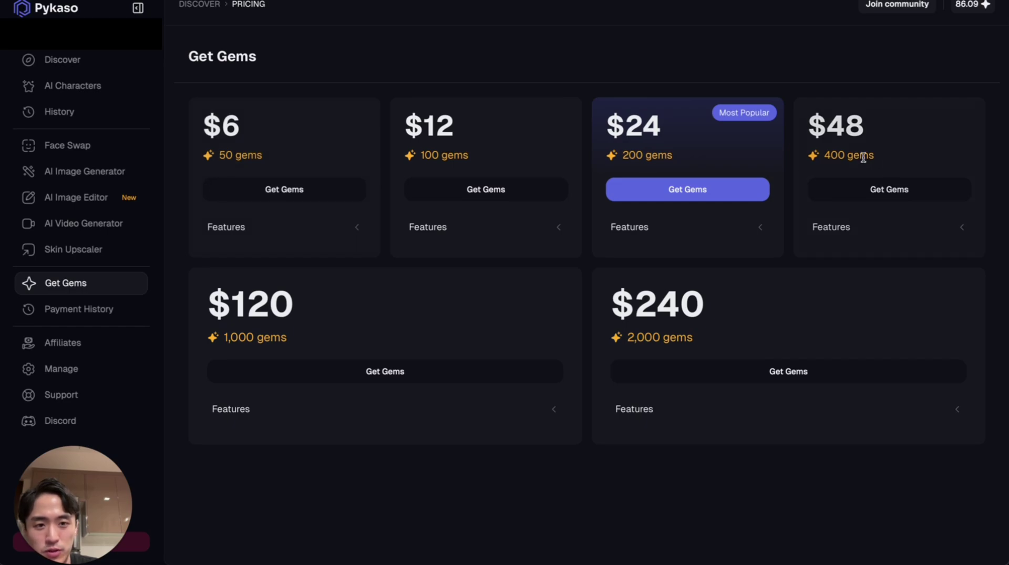
left_click_drag(221, 126, 174, 105)
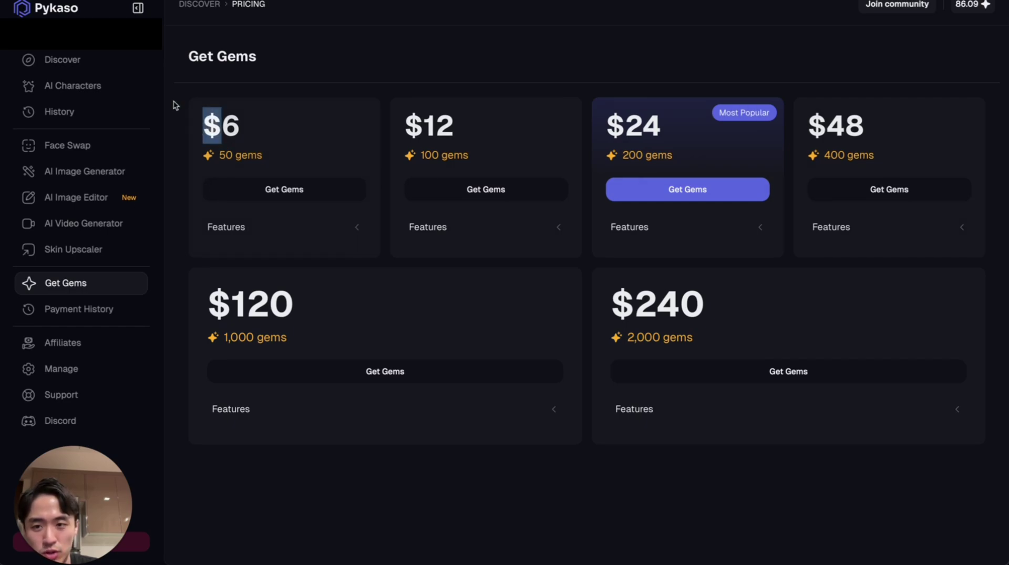
left_click(130, 251)
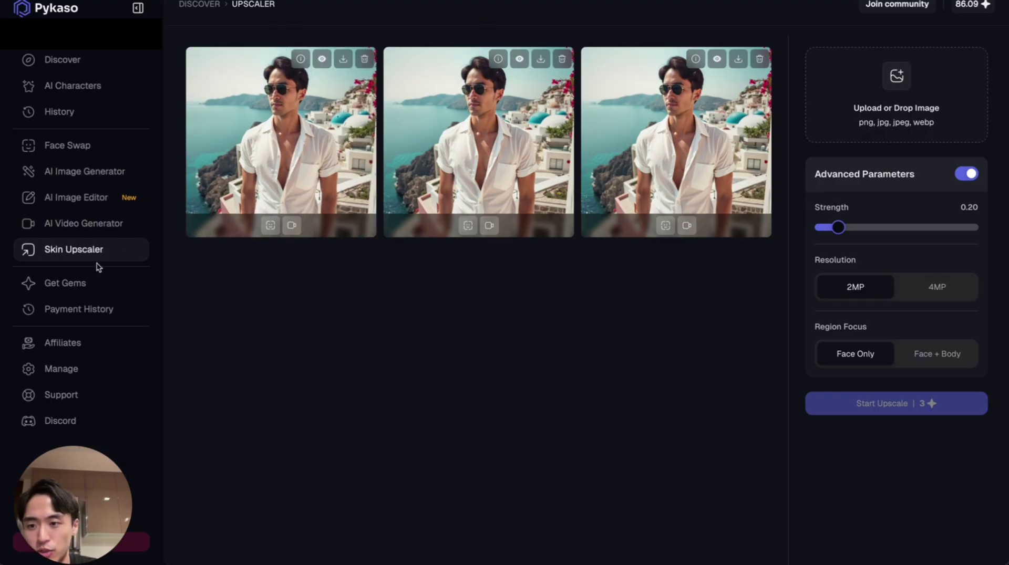
left_click(73, 282)
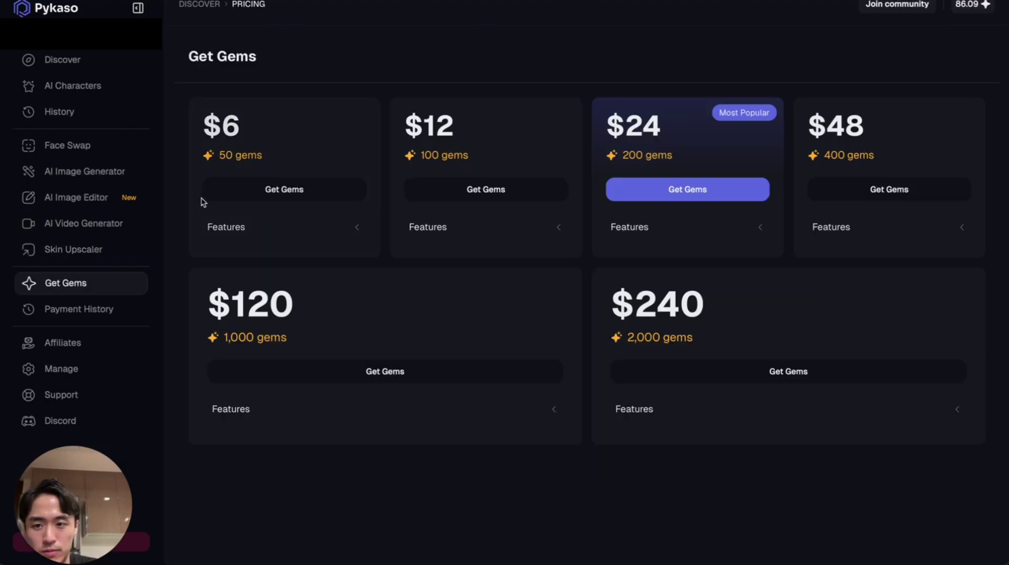
left_click(83, 251)
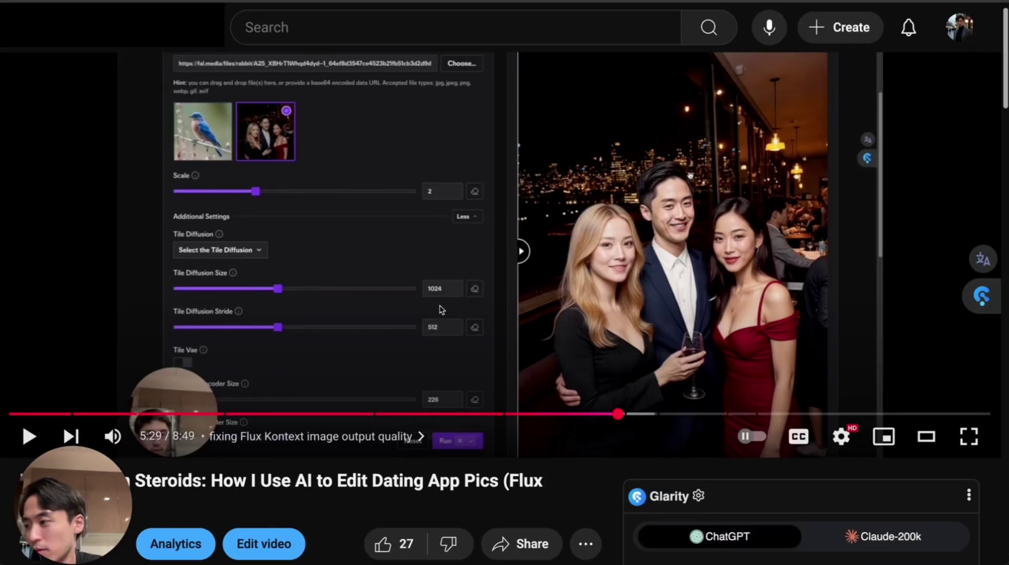
Step: Switch to the YouTube video "Photoshop on Steroids" and highlight its title, including the Flux Kontext part
scroll(439, 301, "down", 2)
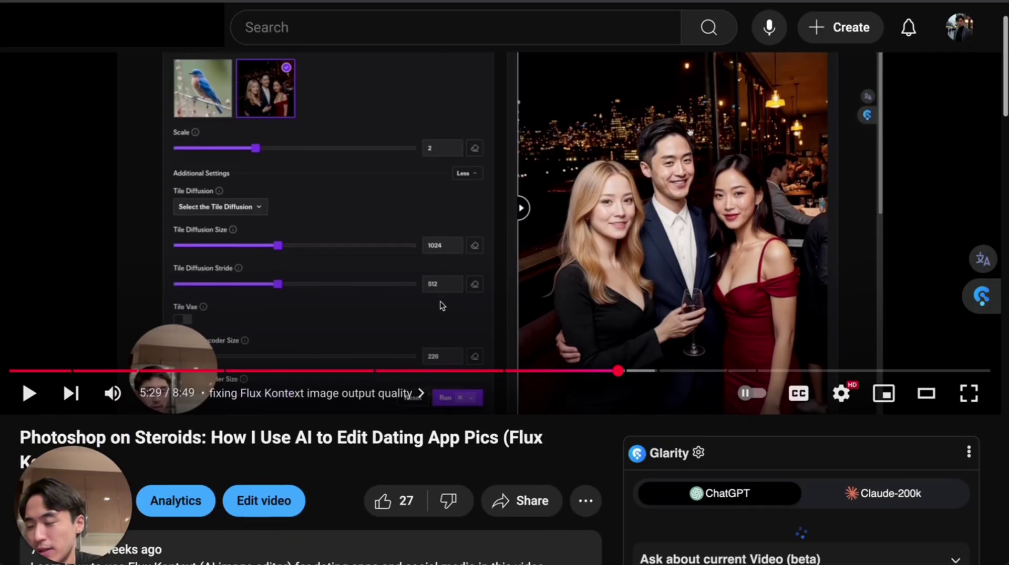
scroll(439, 301, "down", 2)
left_click_drag(51, 361, 561, 369)
left_click(525, 365)
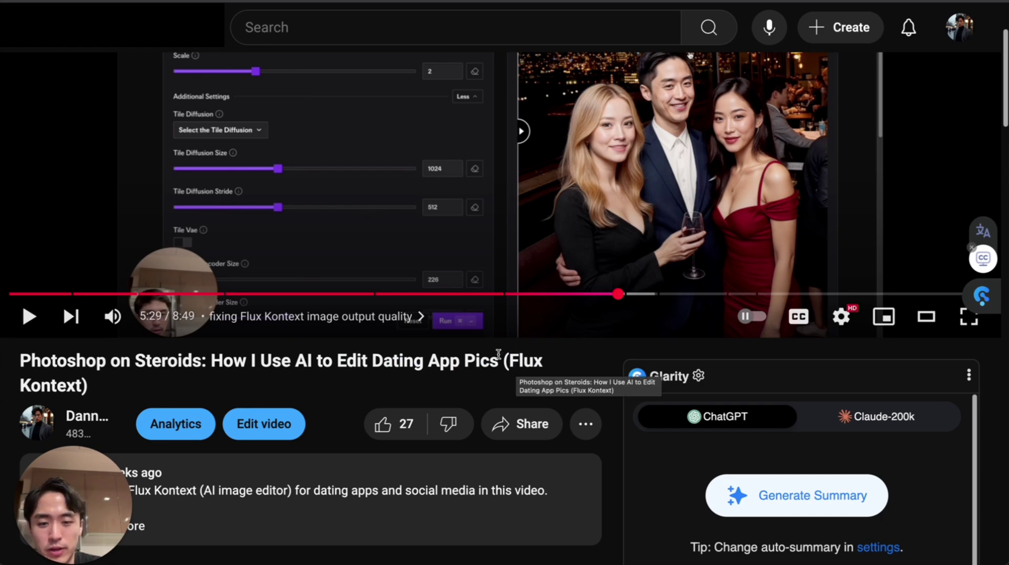
left_click_drag(498, 361, 543, 362)
scroll(342, 383, "up", 5)
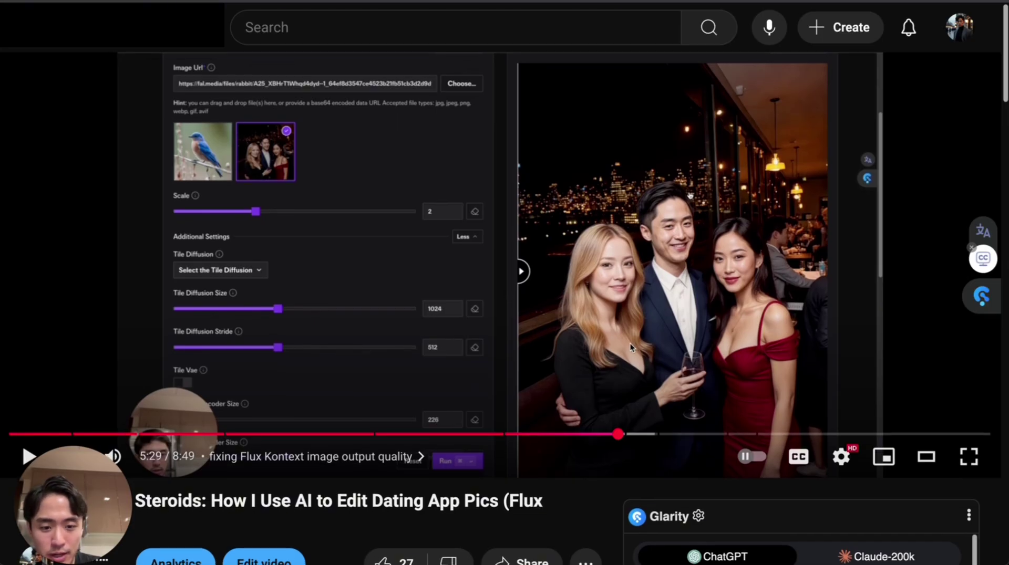
Step: Seek the video back to 4:19 in the "changing people's faces" chapter and highlight Flux in the title
left_click_drag(619, 434, 540, 434)
left_click(473, 434)
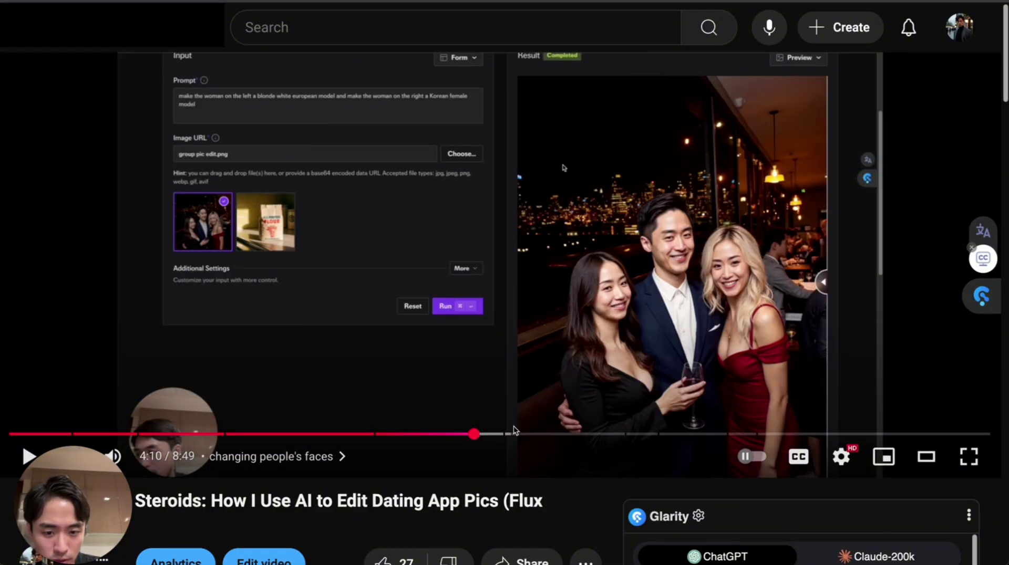
left_click(490, 434)
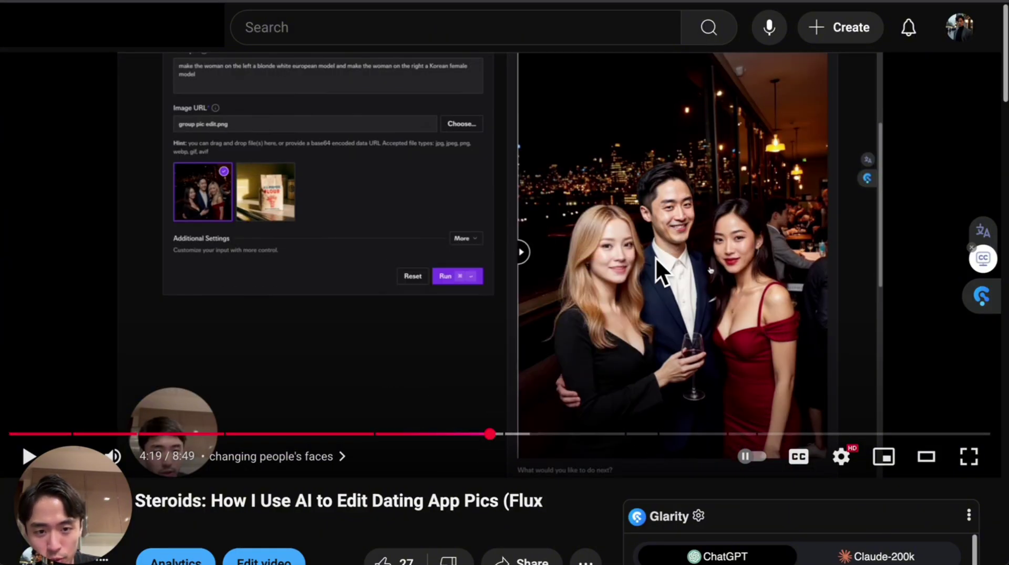
double_click(525, 502)
scroll(525, 502, "down", 2)
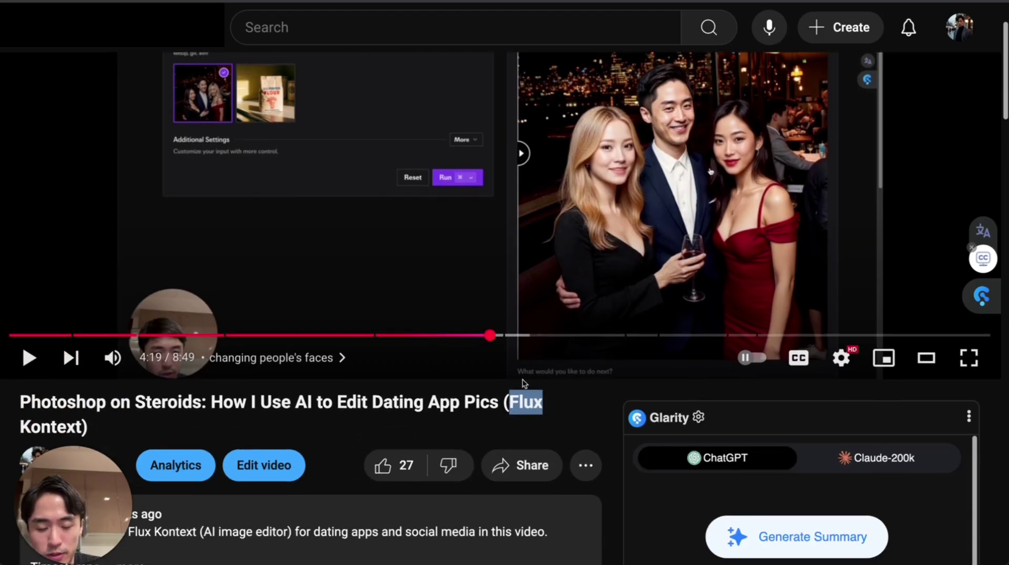
Step: Seek forward through the "fixing Flux Kontext image output quality" chapter from 4:30 past 4:54 to view the upscaling result
left_click(512, 335)
scroll(525, 368, "up", 2)
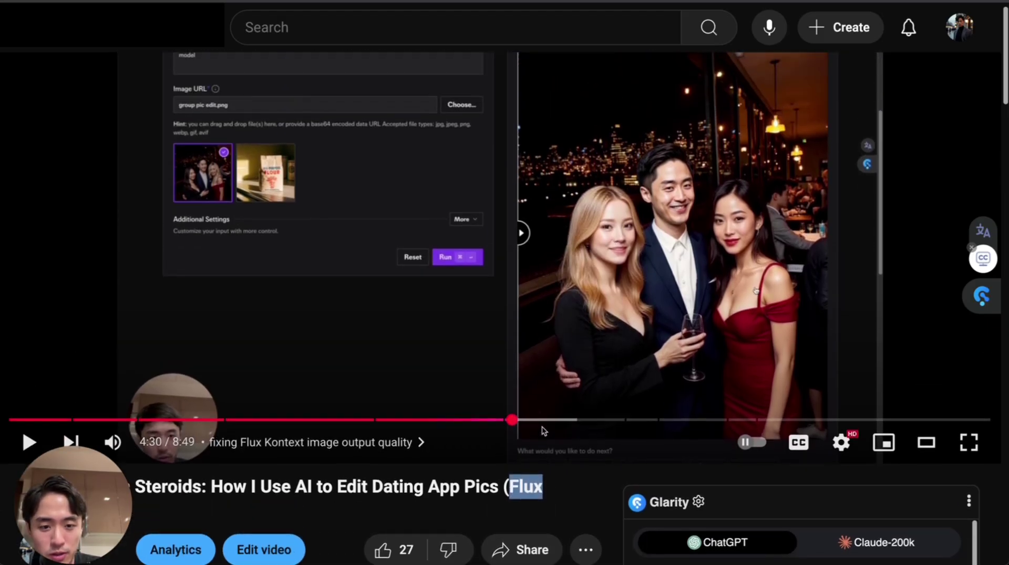
left_click(536, 424)
scroll(536, 424, "down", 2)
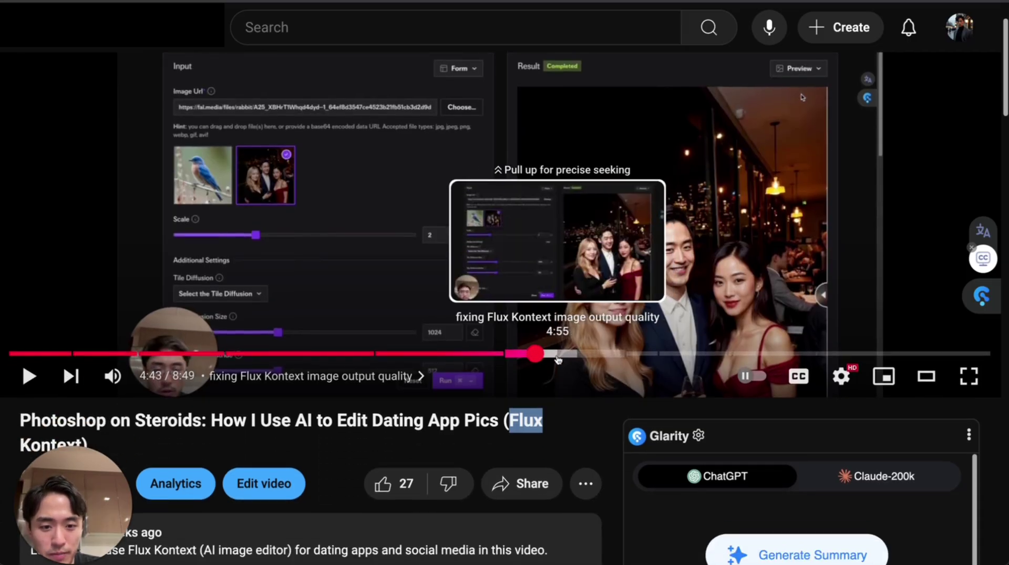
left_click(556, 354)
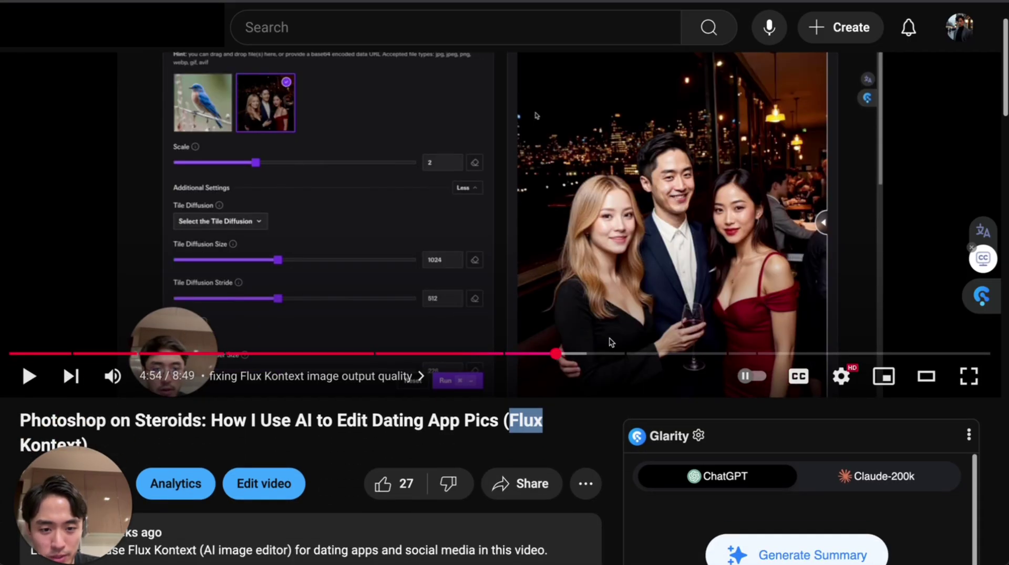
left_click_drag(594, 353, 595, 352)
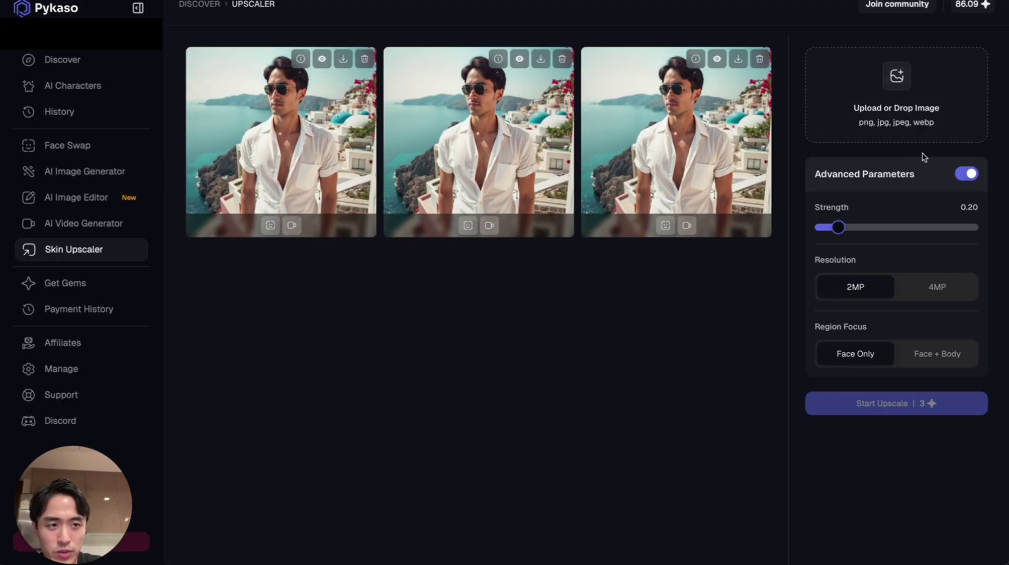
Step: Return to the Pykaso Skin Upscaler, load the night-time group photo of three people and keep Advanced Parameters enabled
key("super+Tab")
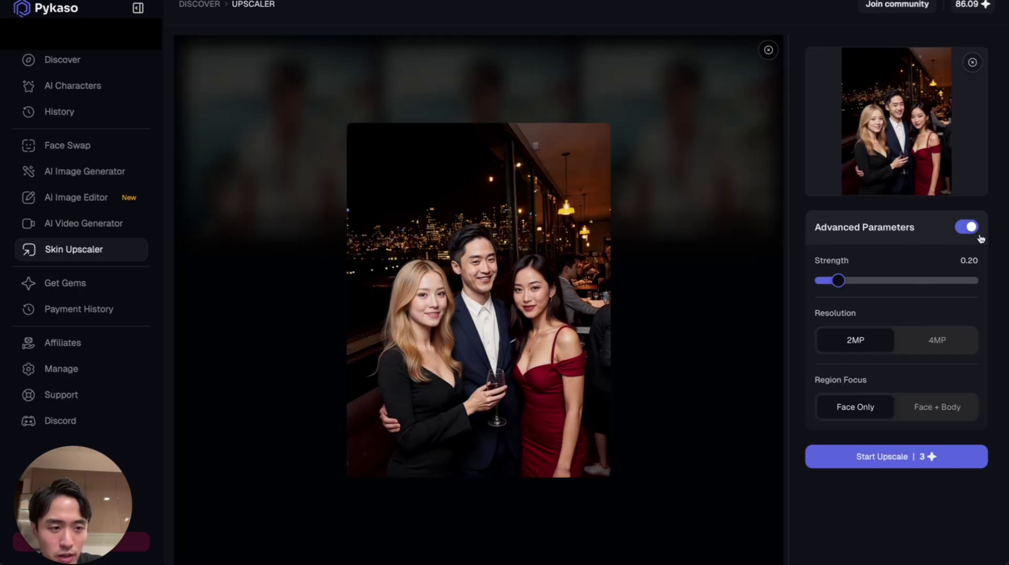
left_click(970, 228)
left_click(966, 228)
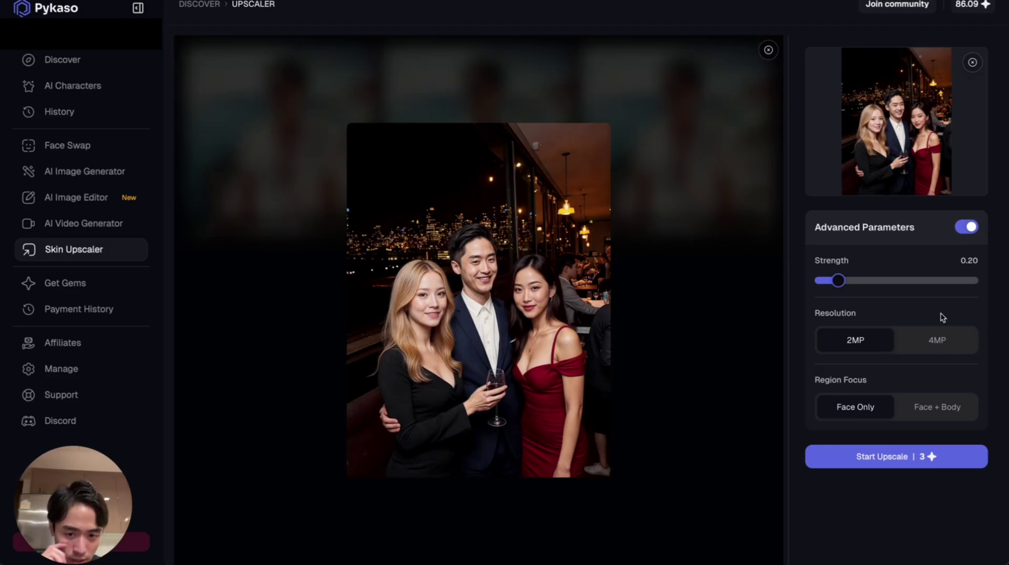
Step: Highlight the 0.20 strength and the region focus heading, and set the region focus to Face + Body
double_click(964, 262)
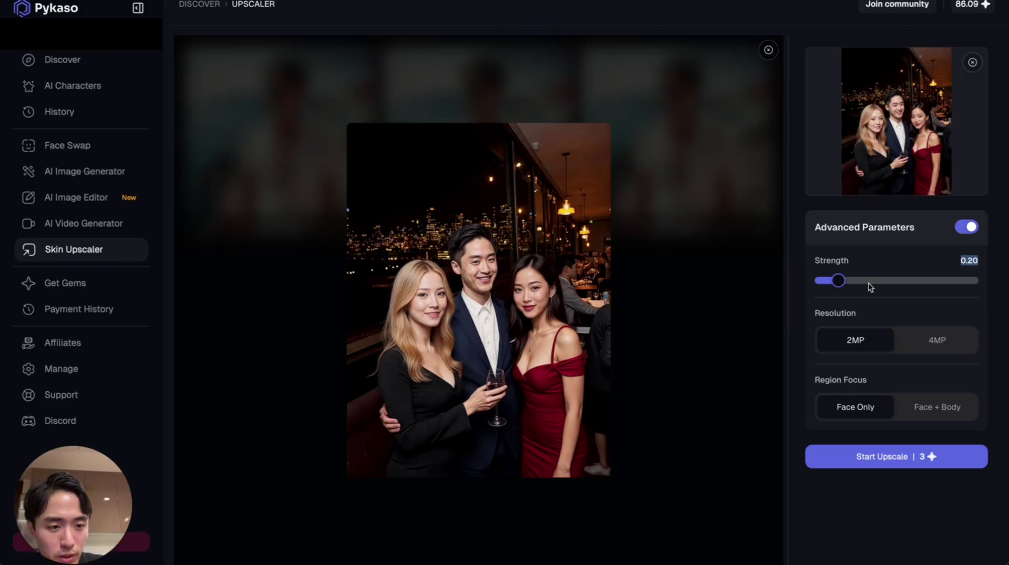
left_click(844, 261)
left_click_drag(971, 265, 979, 263)
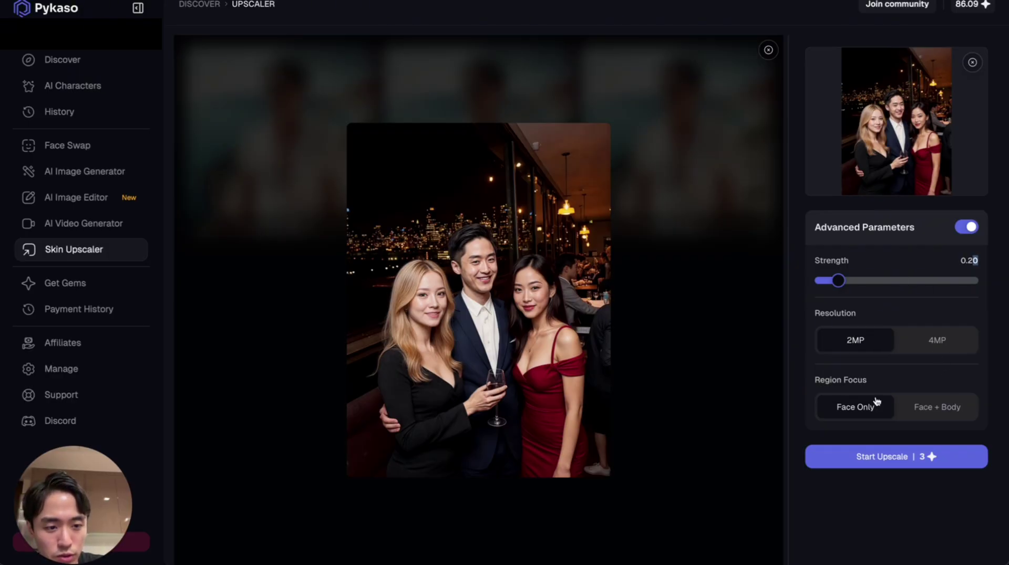
left_click_drag(823, 380, 868, 395)
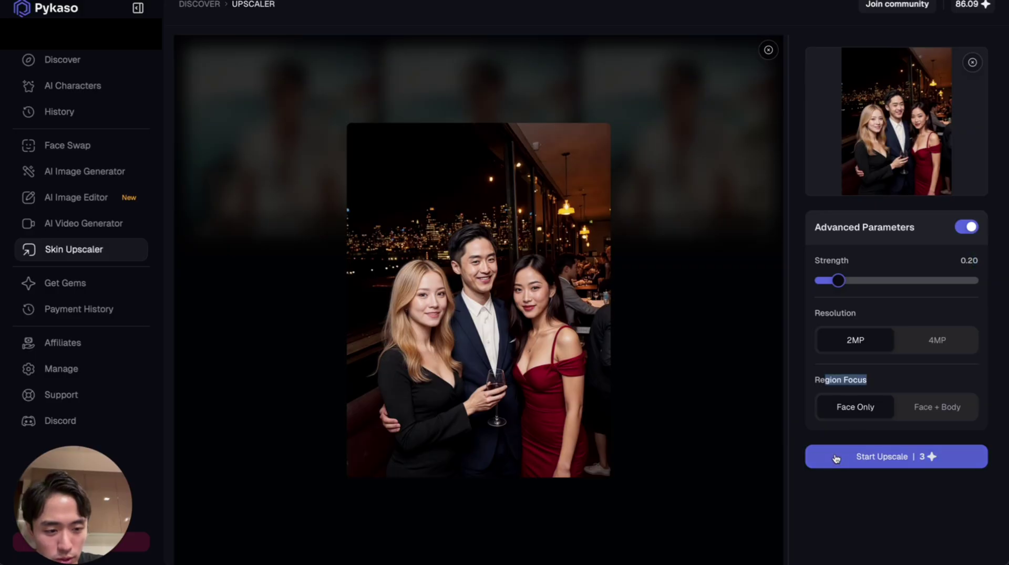
left_click(937, 411)
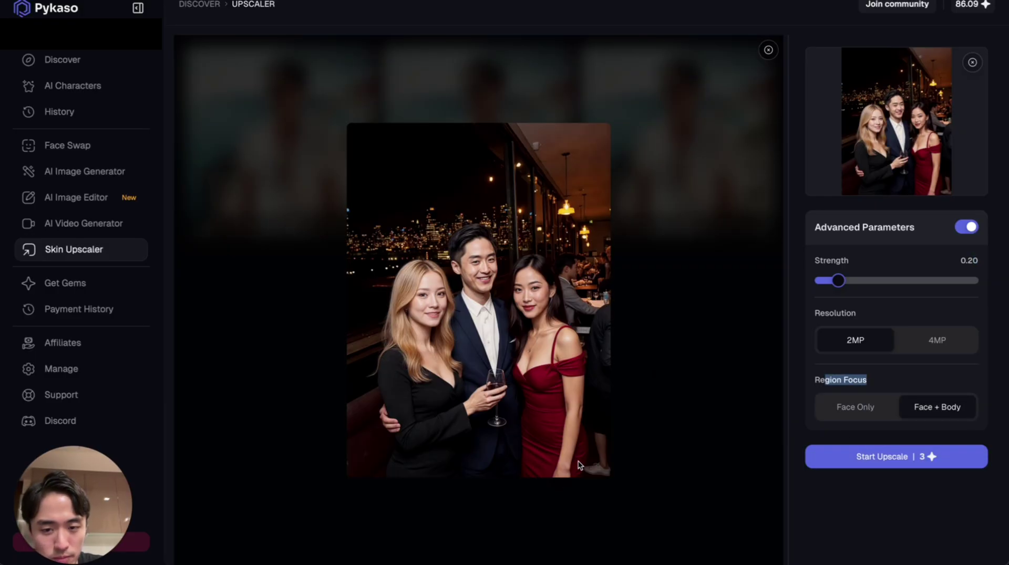
Step: Clear the highlighted heading and start the skin upscale of the night-time group photo
left_click(845, 526)
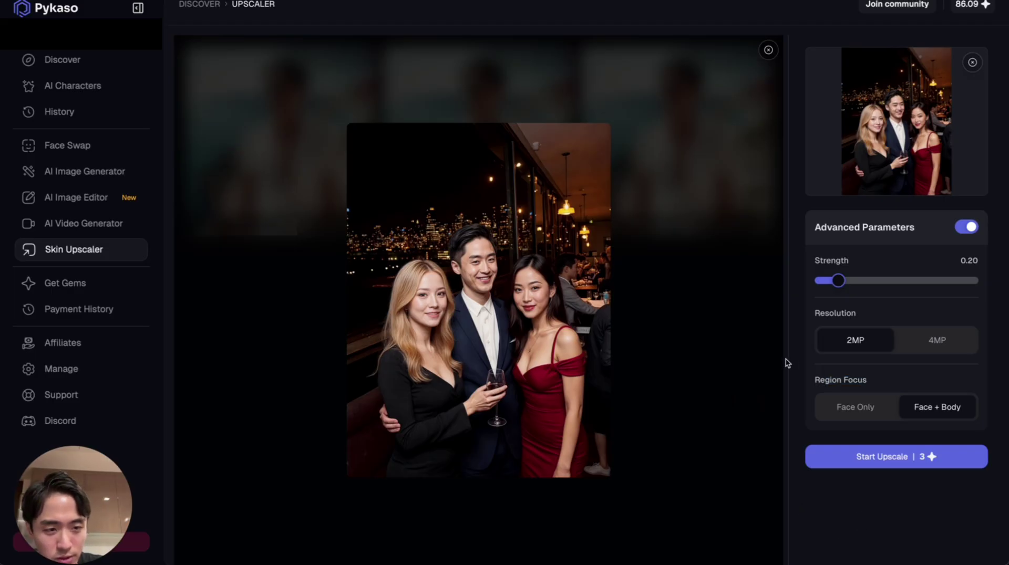
left_click(876, 466)
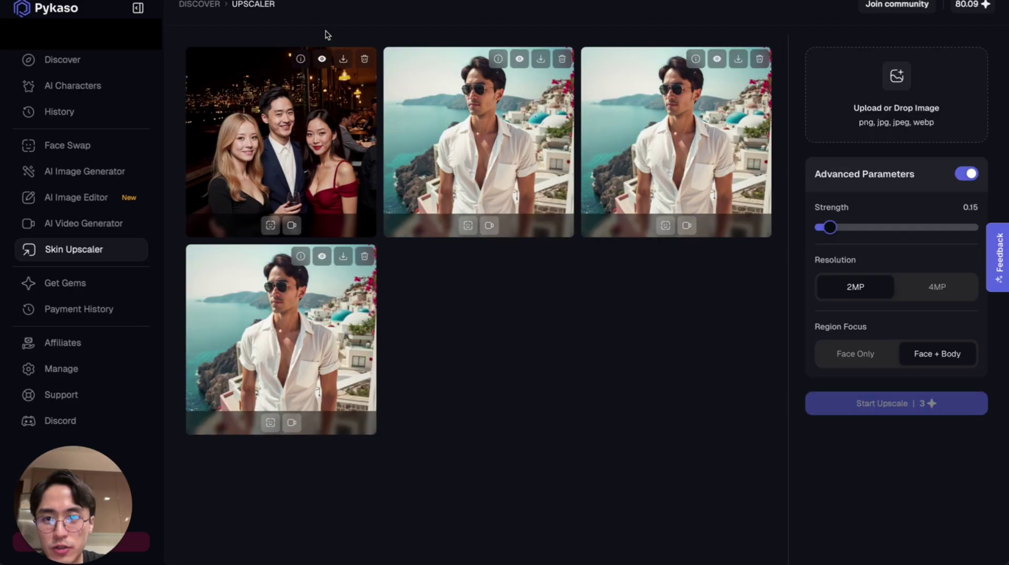
Step: Preview the upscaled group photo and sweep the before/after divider across all three faces to compare skin detail
left_click(321, 60)
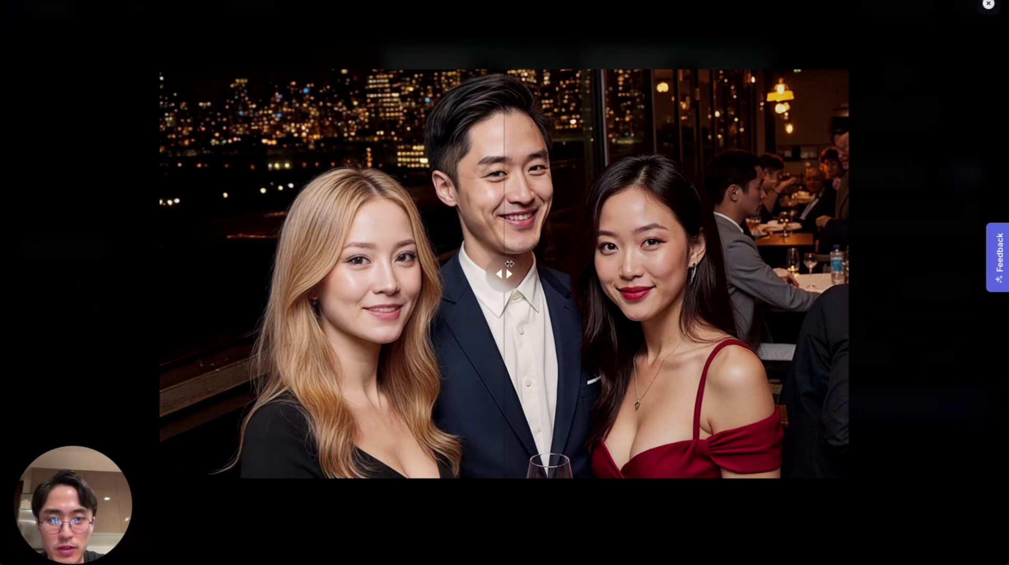
left_click_drag(688, 286, 224, 300)
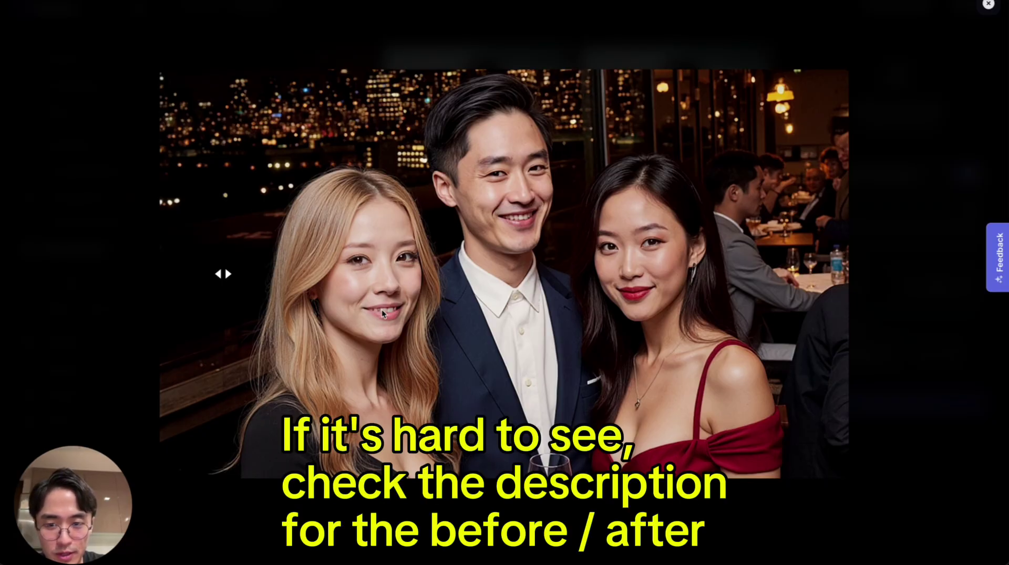
left_click_drag(252, 286, 821, 279)
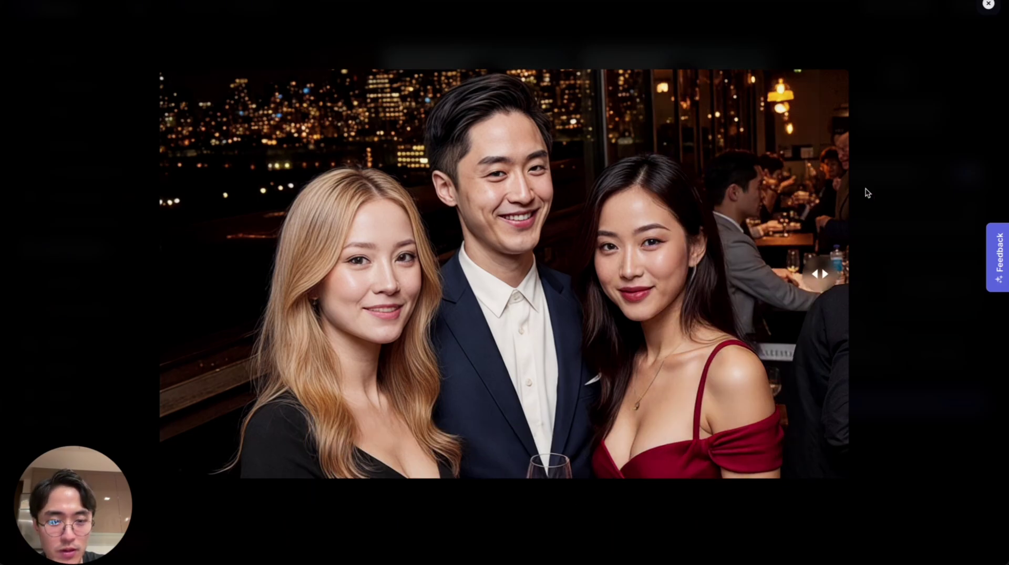
left_click_drag(820, 274, 428, 273)
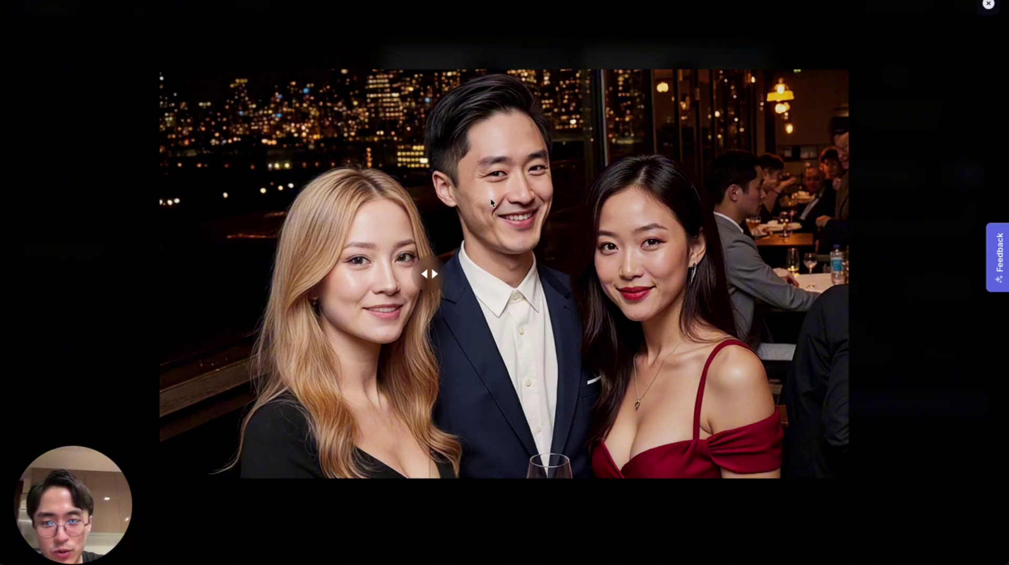
left_click_drag(409, 281, 243, 289)
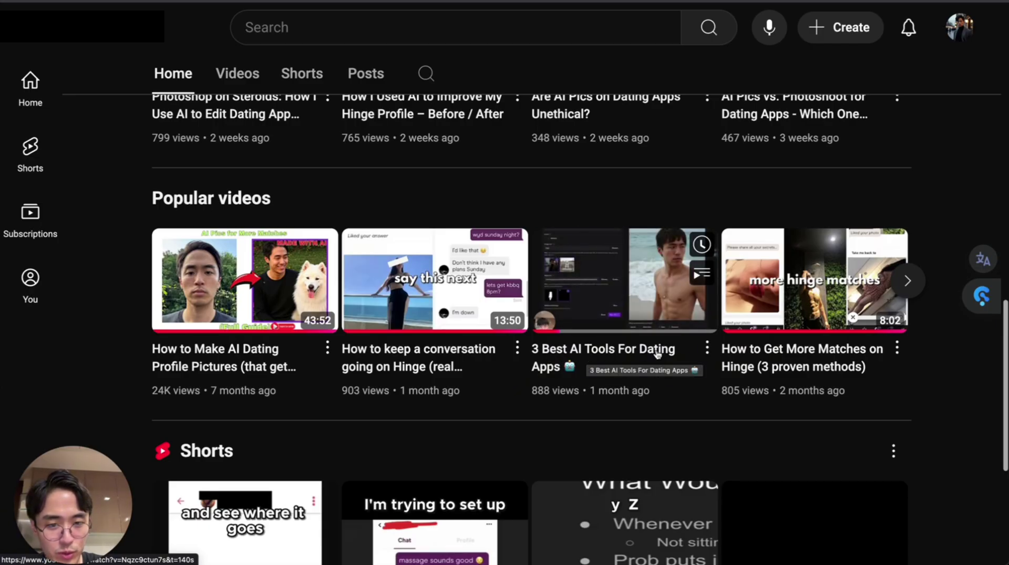
Step: Switch to YouTube, open the video "3 Best AI Tools For Dating Apps" and seek to 2:25 in the "tool 1" chapter
left_click(608, 356)
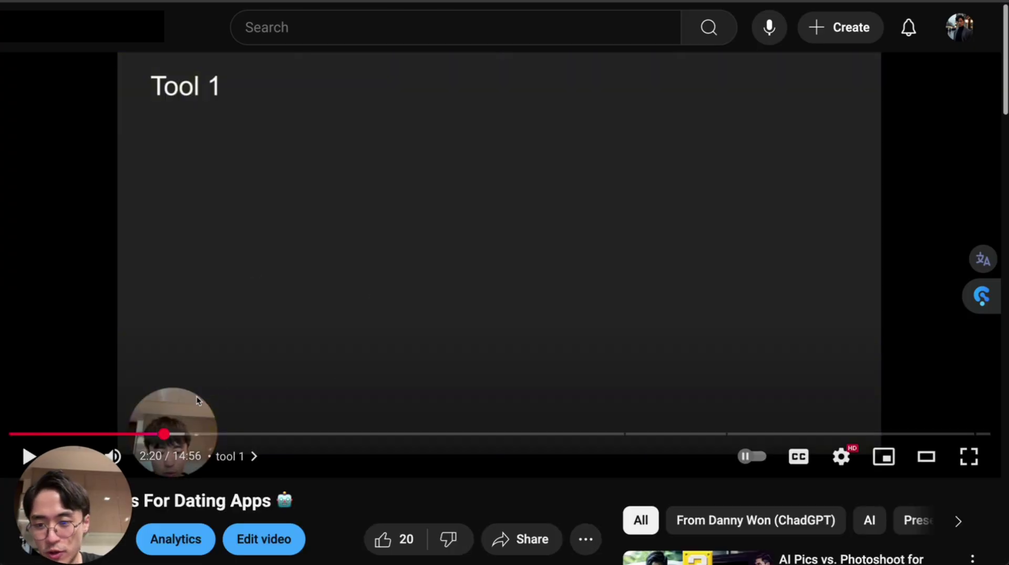
mouse_move(162, 412)
left_mouse_down()
mouse_move(139, 410)
mouse_move(169, 412)
left_mouse_up()
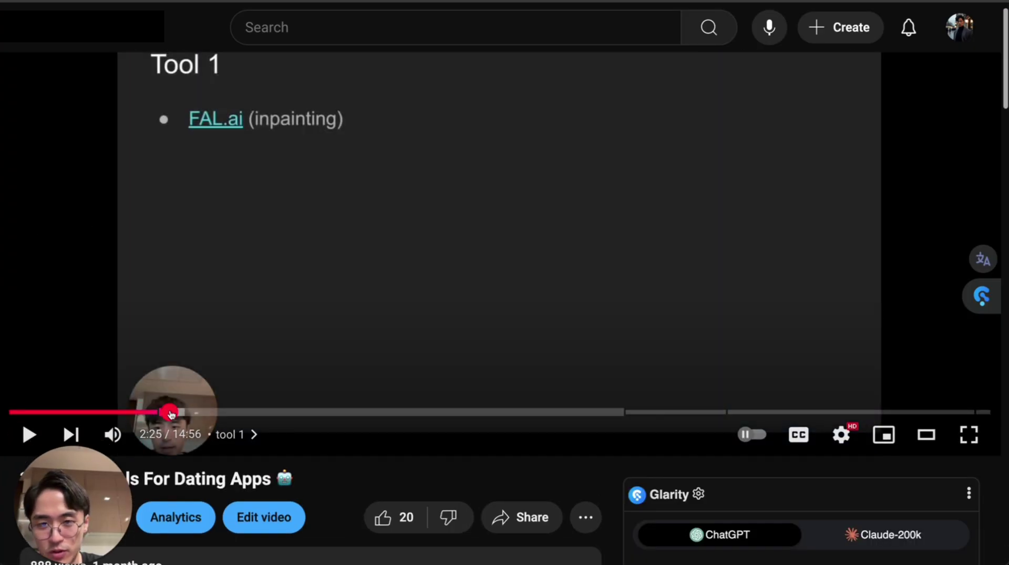
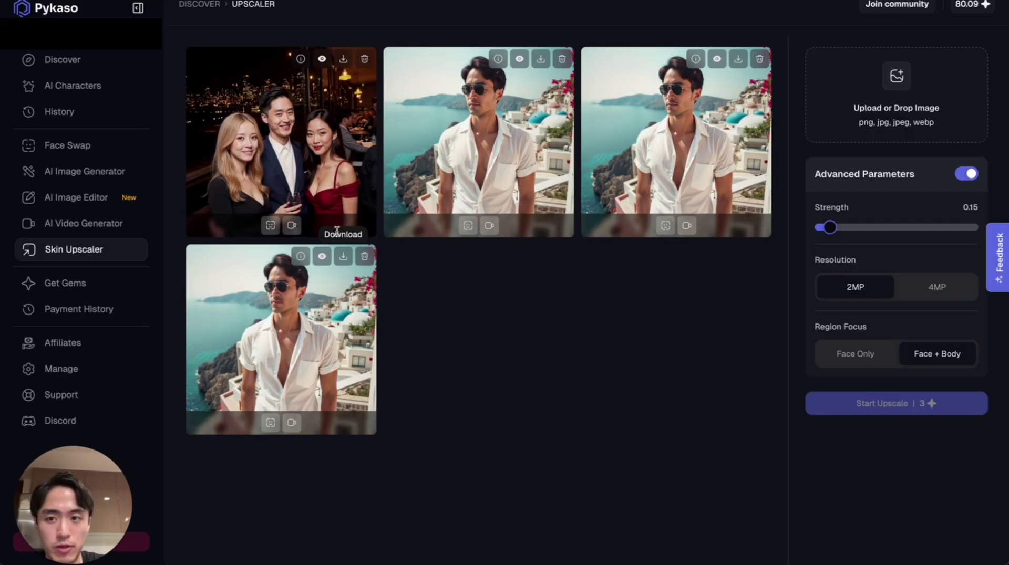
Step: Return to the Pykaso Skin Upscaler and check the generation details of the white-shirt portrait in the second row, then close them
left_click(303, 260)
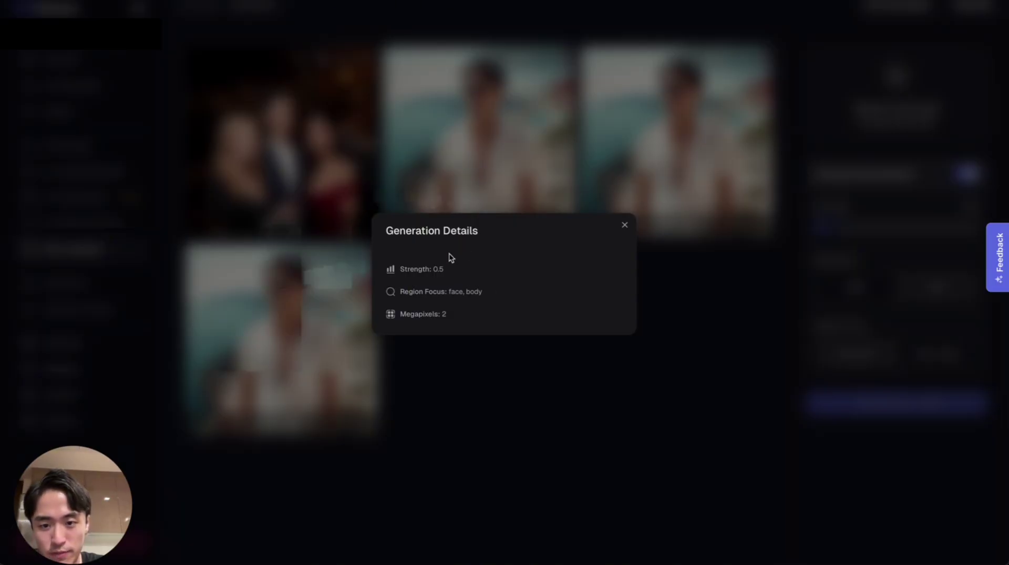
left_click(503, 364)
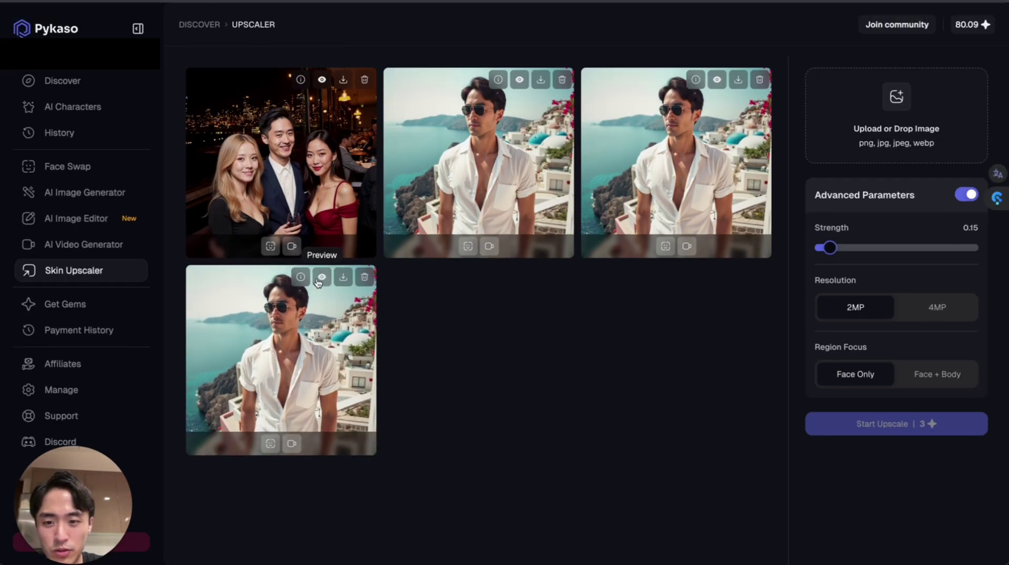
Step: Preview the second-row white-shirt portrait, compare before and after across its full width, and close the preview
left_click(322, 256)
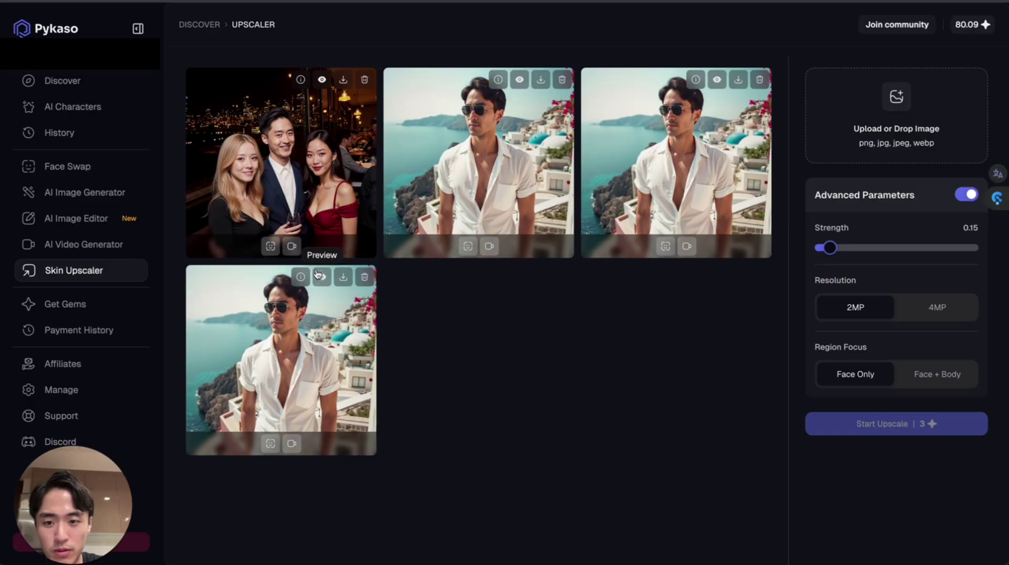
left_click(322, 256)
left_click_drag(522, 297, 640, 295)
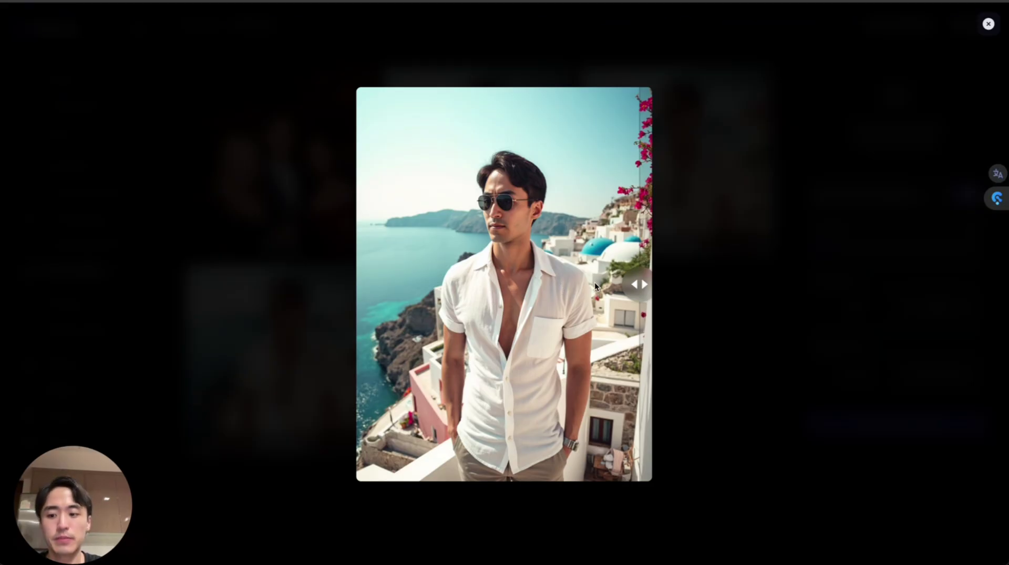
left_click_drag(637, 284, 375, 284)
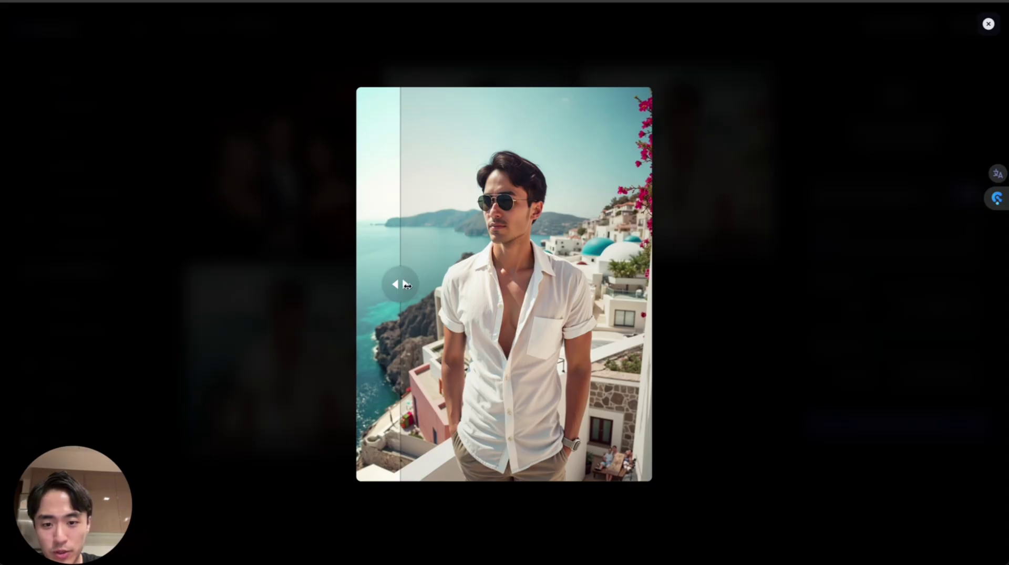
left_click_drag(357, 284, 263, 277)
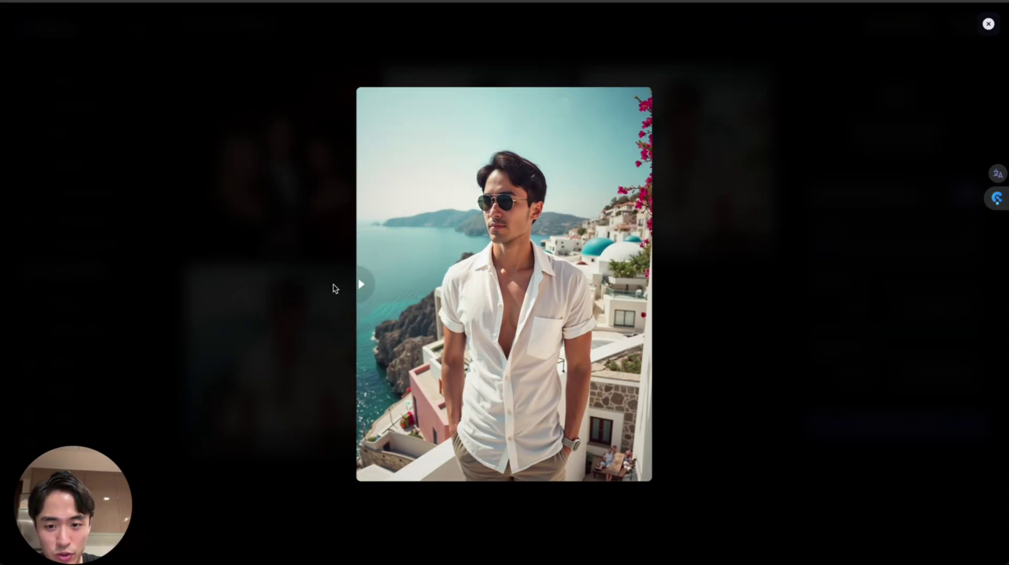
left_click_drag(334, 288, 305, 269)
left_click(305, 269)
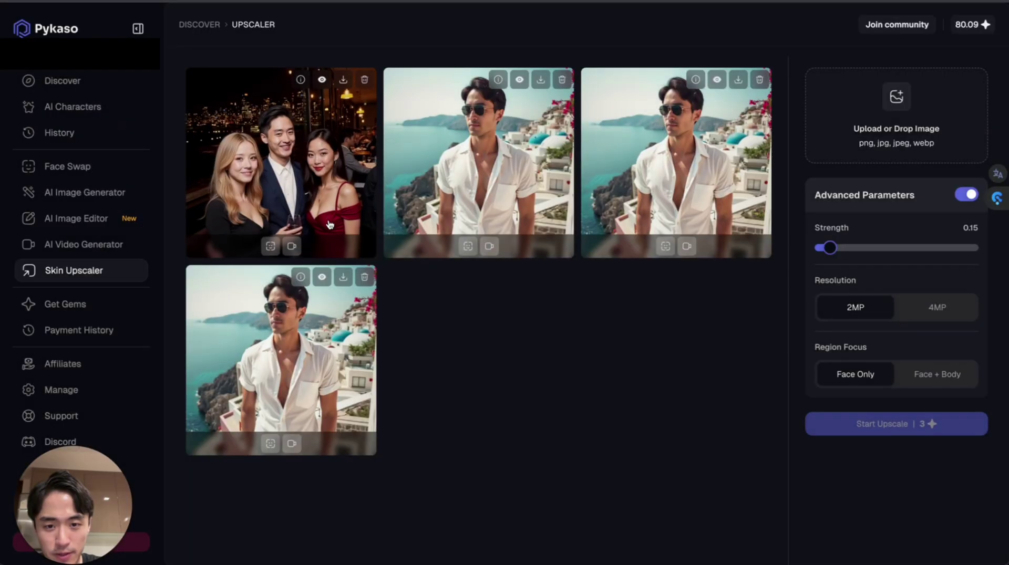